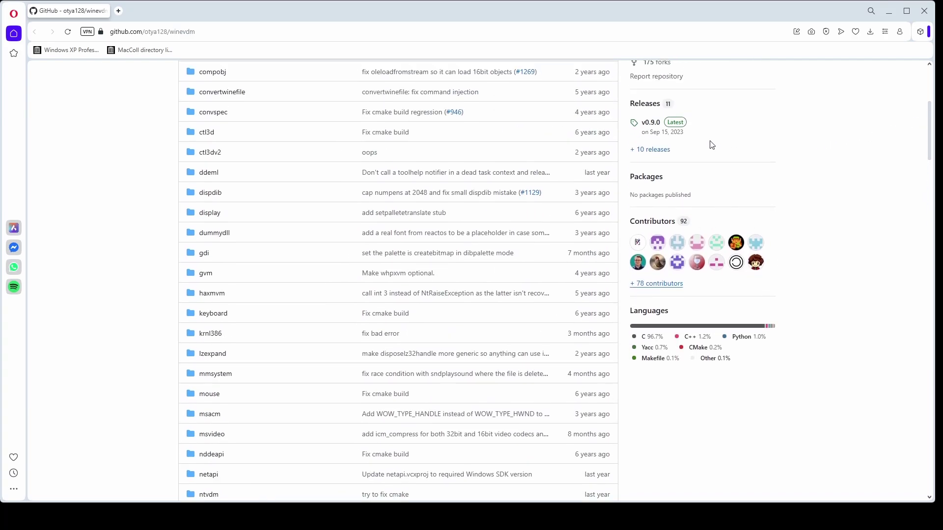
- Open the v0.9.0 release for download and extract the otvdm-v0.9.0 archive to c:\
left_click(652, 123)
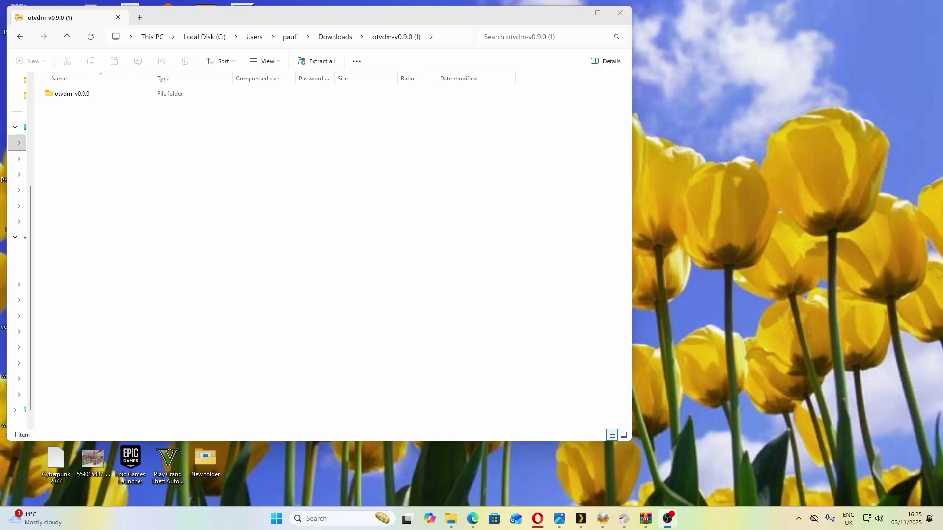
left_click(318, 62)
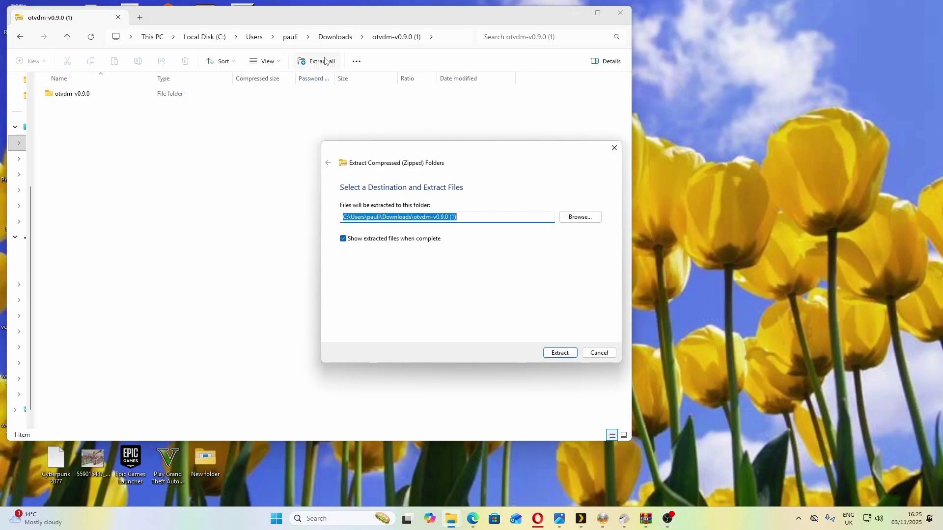
type("c:\\")
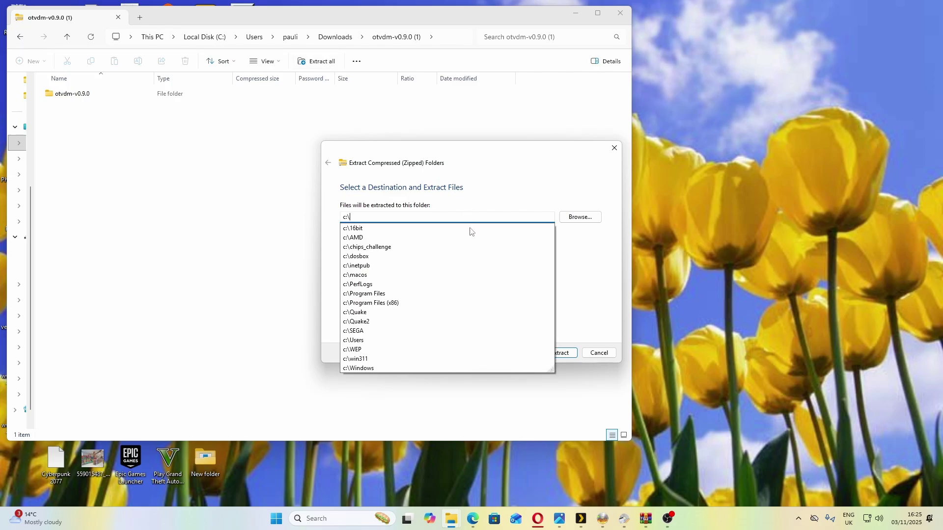
left_click(540, 182)
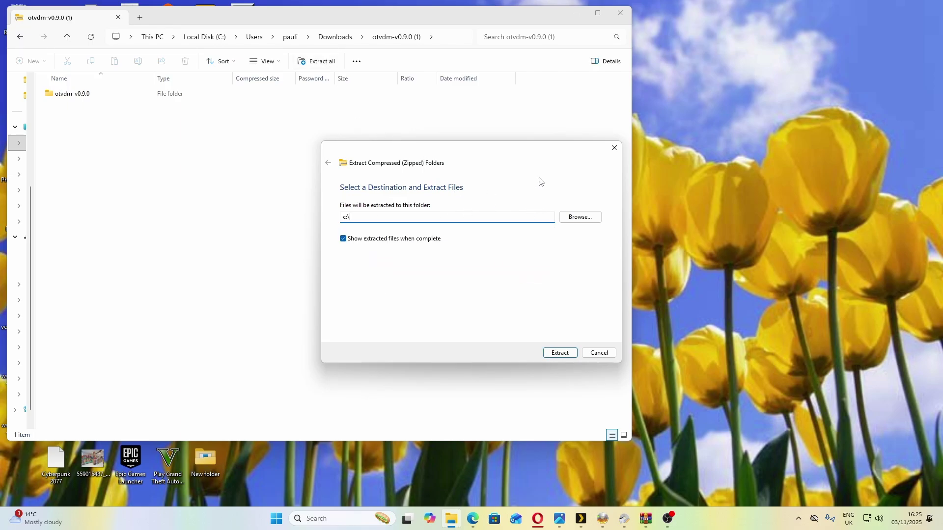
left_click(555, 355)
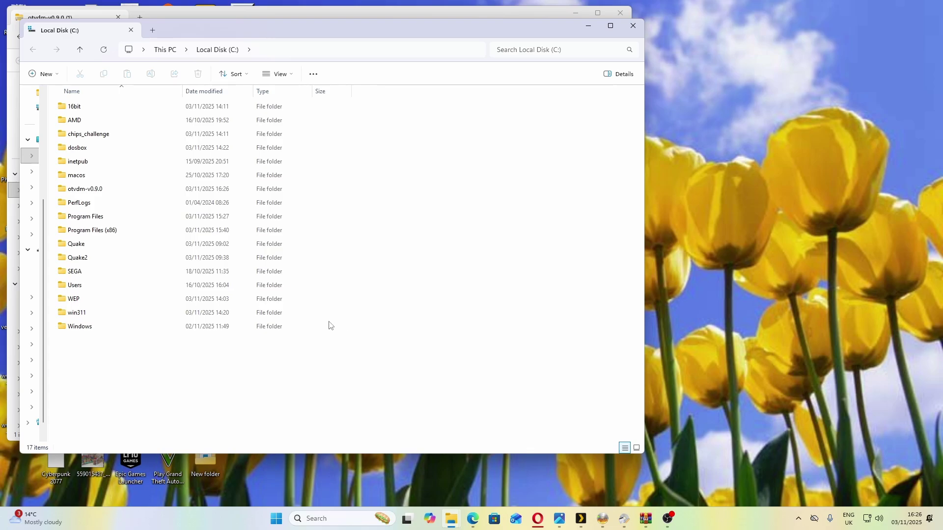
- Run the install shortcut in the extracted otvdm-v0.9.0 folder, allowing it to open and make changes
double_click(93, 190)
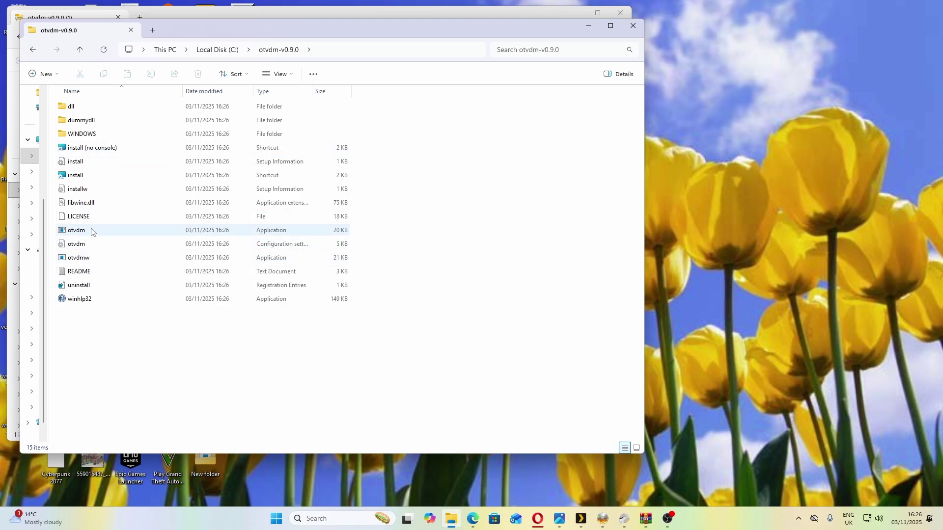
double_click(85, 177)
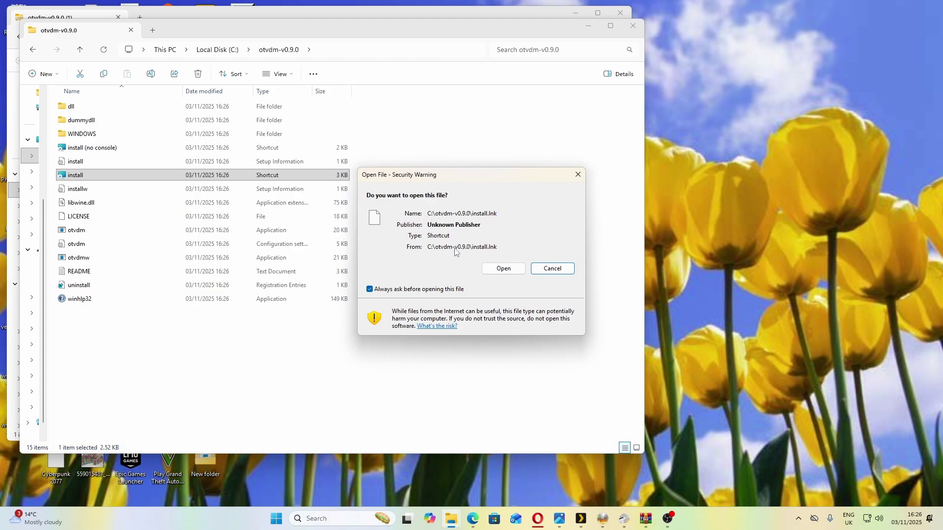
left_click(496, 271)
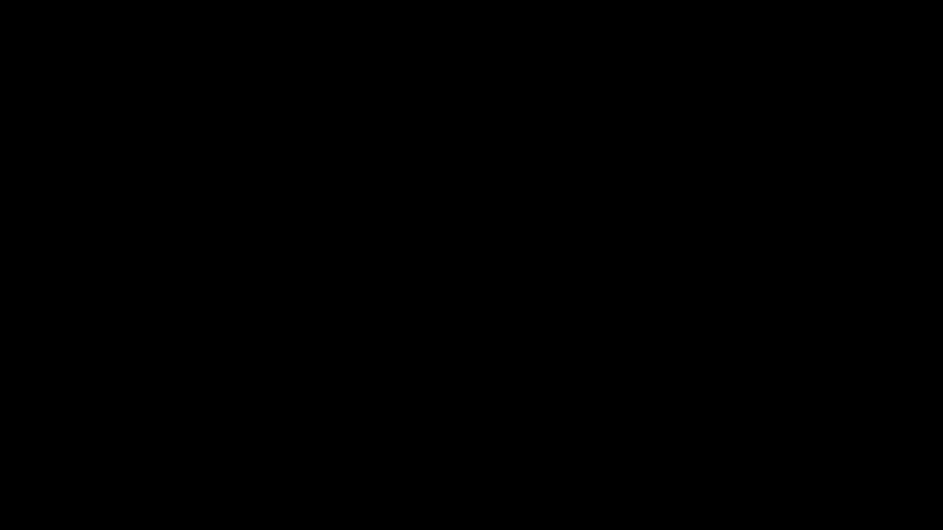
left_click(427, 340)
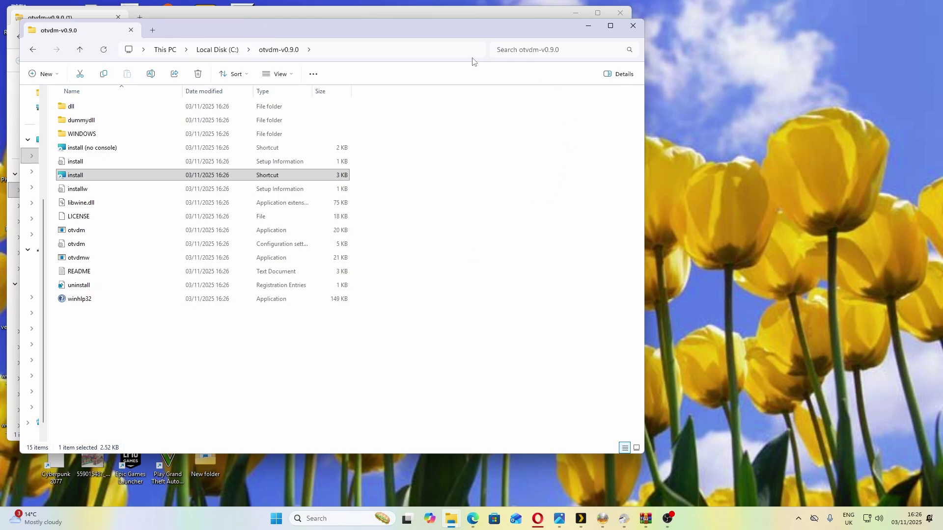
- Examine the contents of the dosbox folder and the Windows 3.11 setup files in the win311 folder on the C: drive
left_click(232, 50)
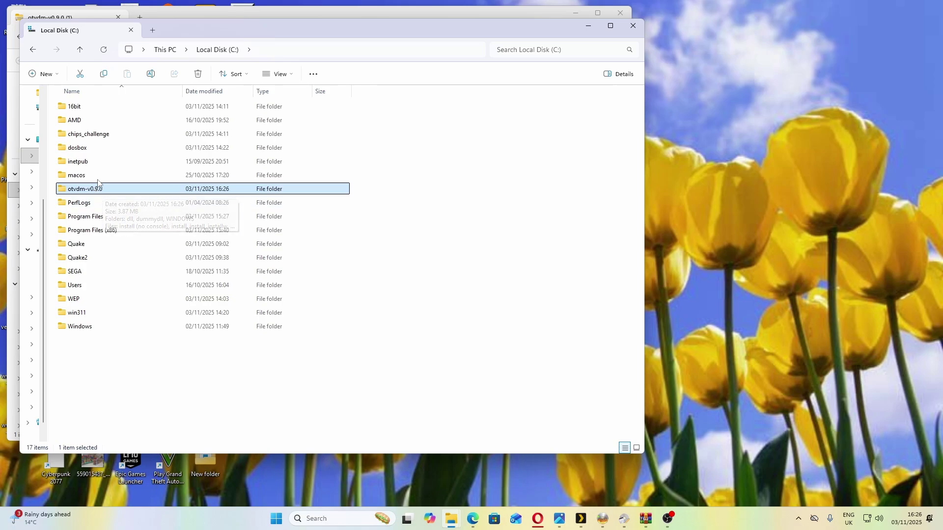
double_click(104, 150)
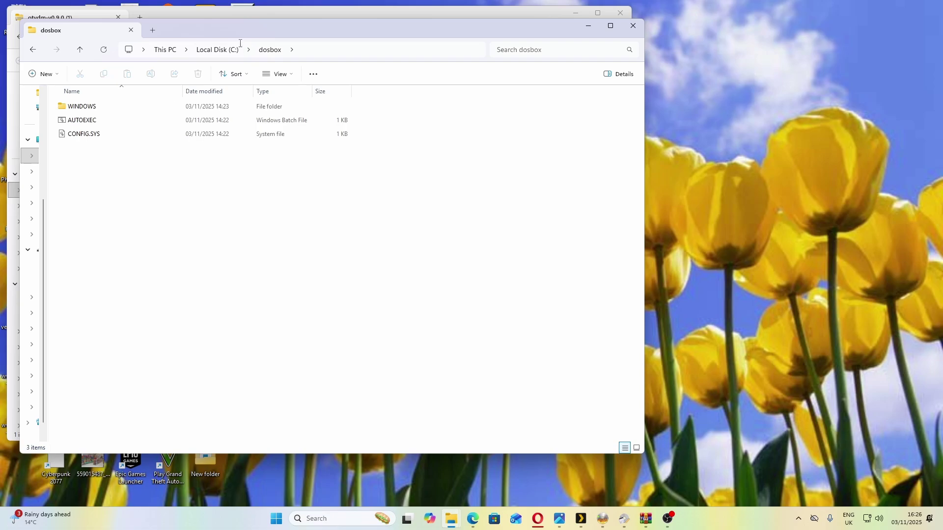
left_click(225, 51)
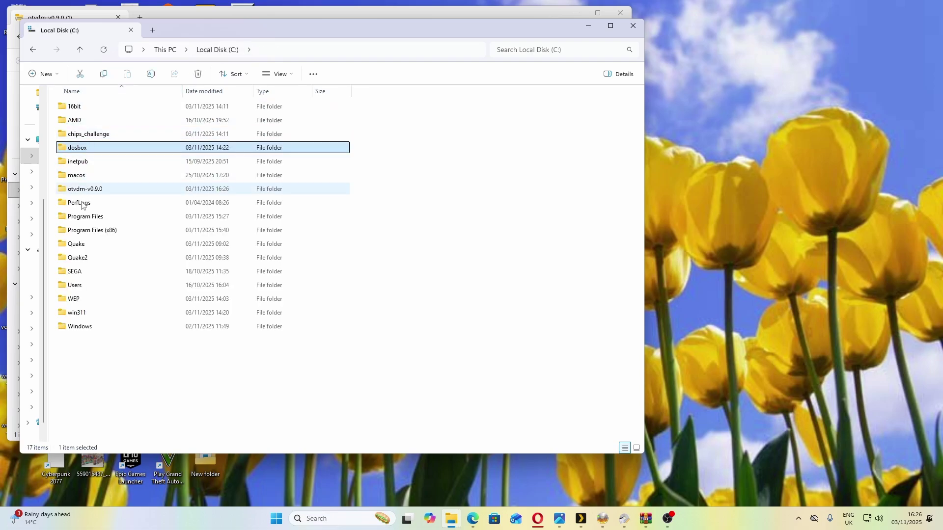
double_click(91, 315)
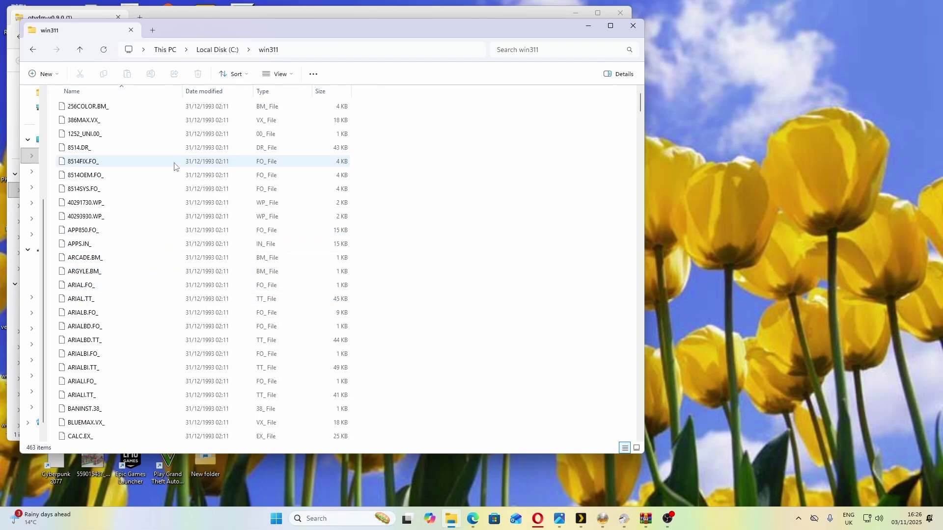
scroll(175, 176, "down", 10)
scroll(177, 180, "down", 20)
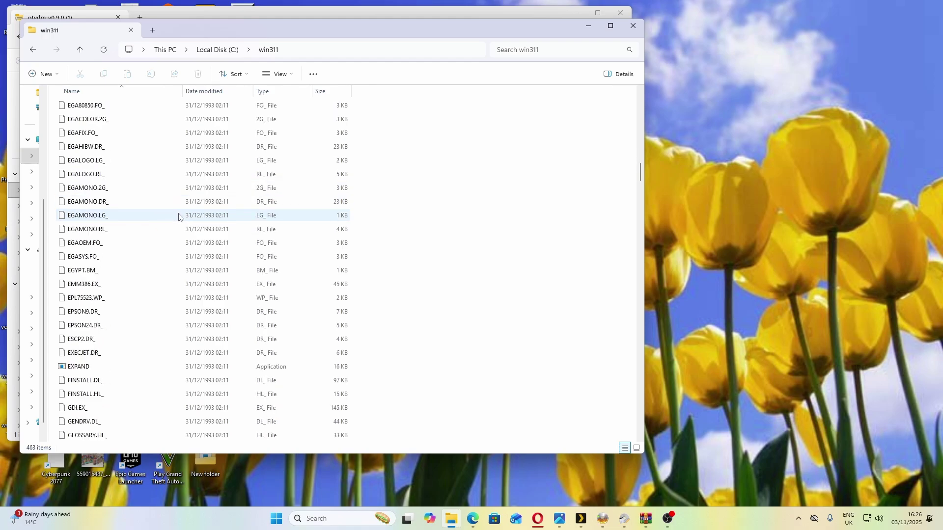
scroll(174, 229, "down", 20)
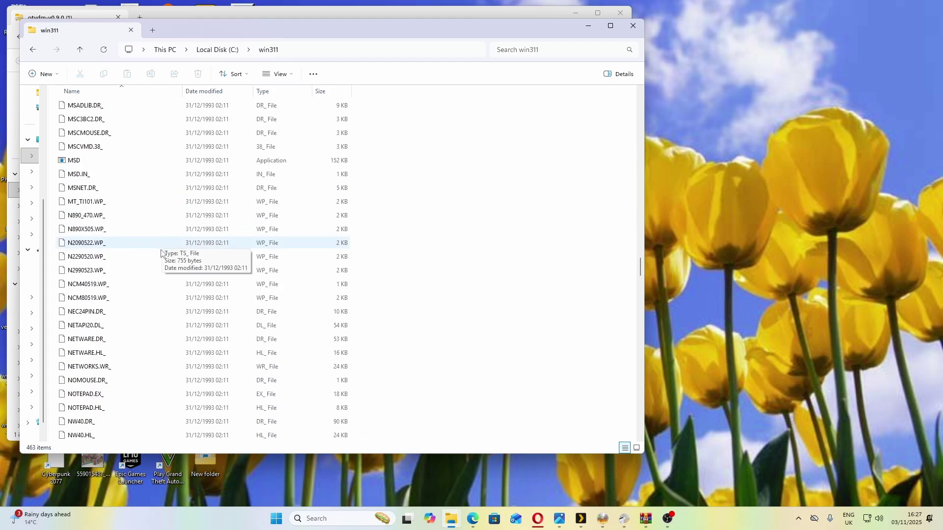
scroll(152, 232, "down", 6)
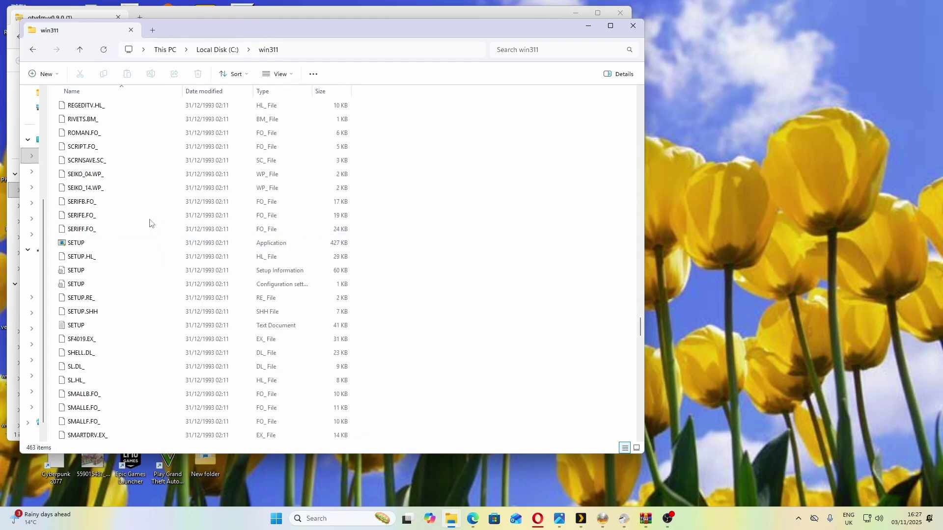
scroll(165, 190, "up", 20)
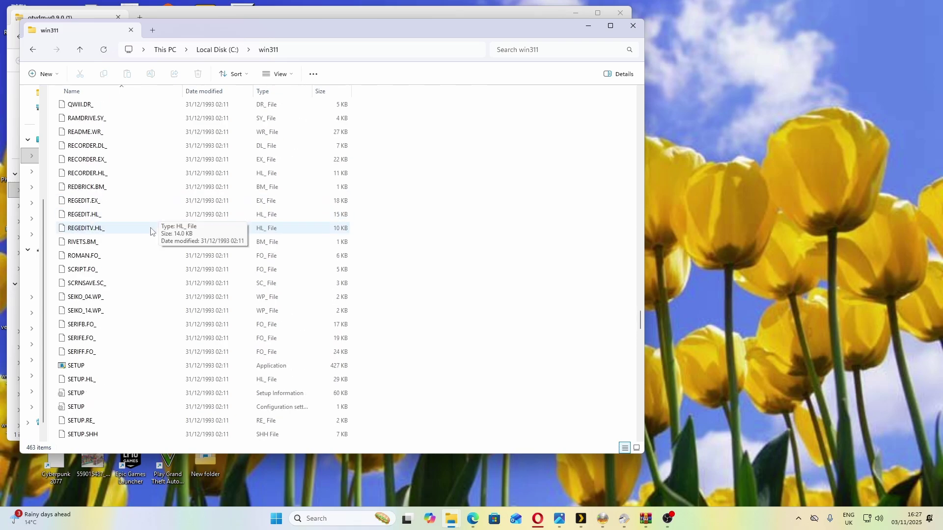
- Launch the 16-bit SOL application from C:\dosbox\WINDOWS and move the Solitaire window clear of the console window's corner
left_click(229, 49)
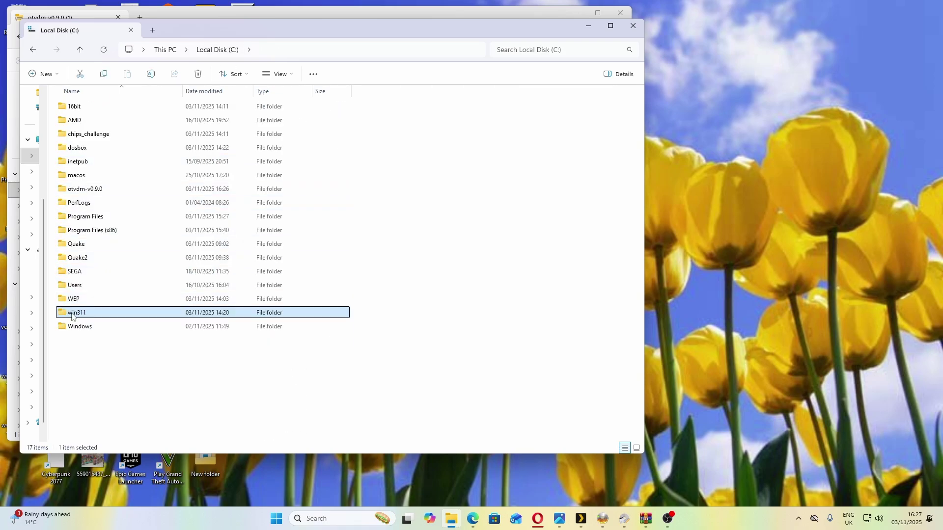
double_click(93, 150)
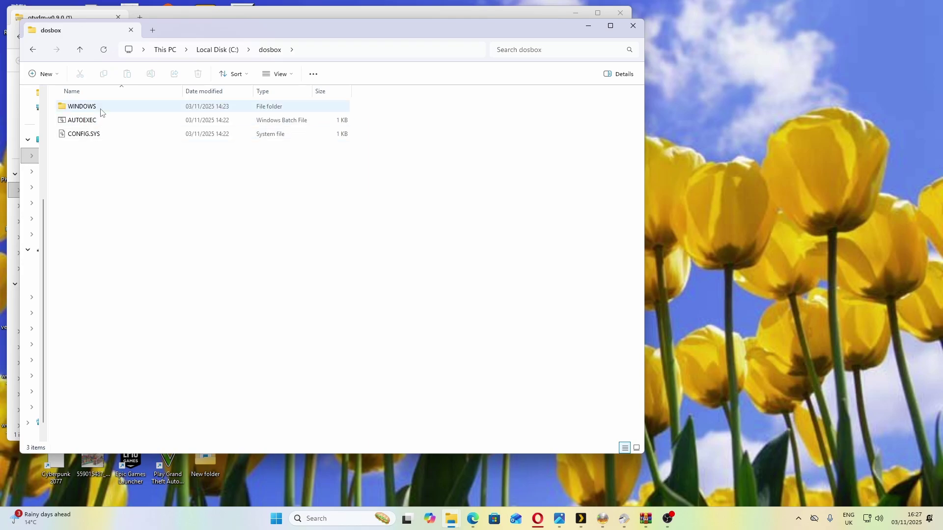
scroll(147, 216, "down", 15)
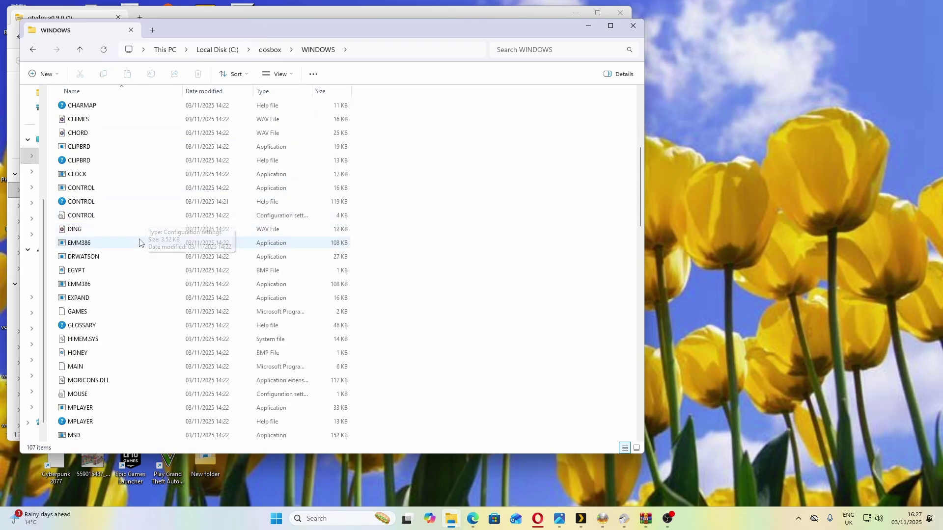
scroll(142, 241, "down", 6)
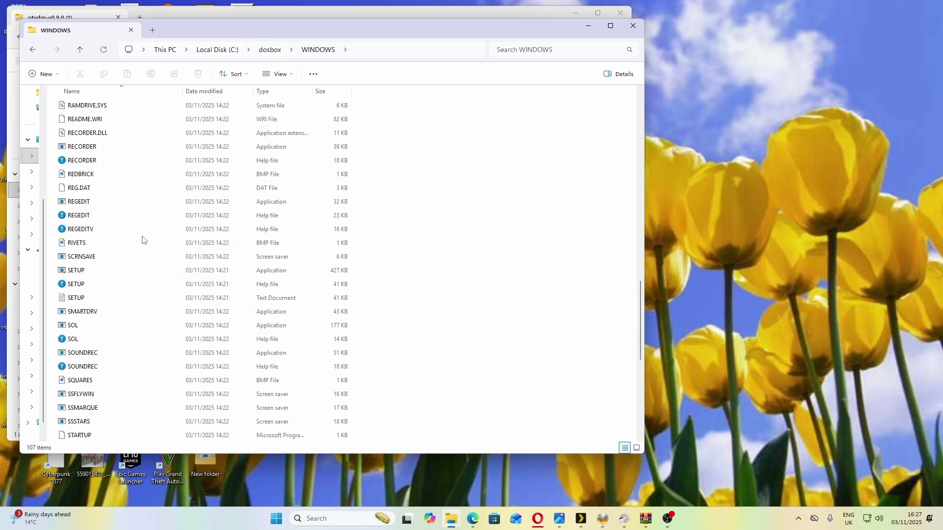
double_click(91, 326)
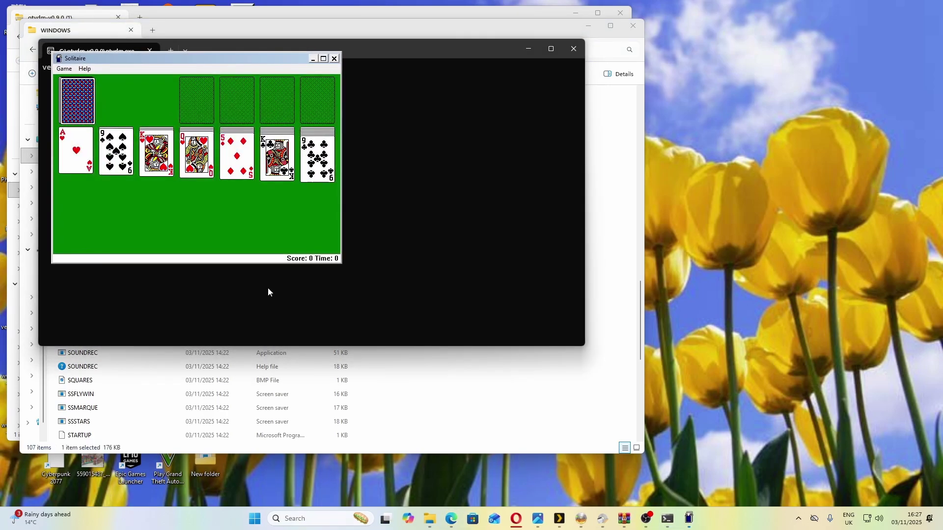
left_click_drag(156, 62, 293, 105)
- Change the Solitaire card back to the design with a hand of cards up a sleeve
left_click(201, 114)
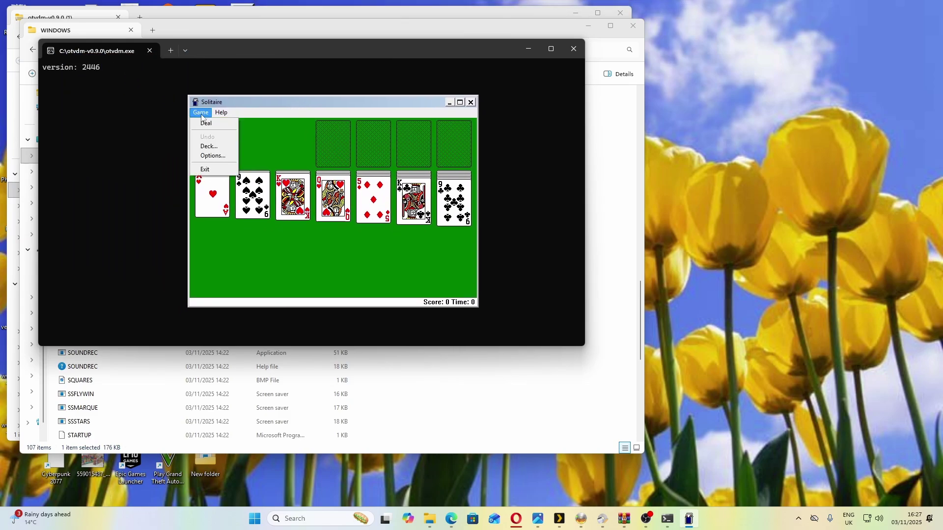
left_click(210, 146)
left_click(359, 211)
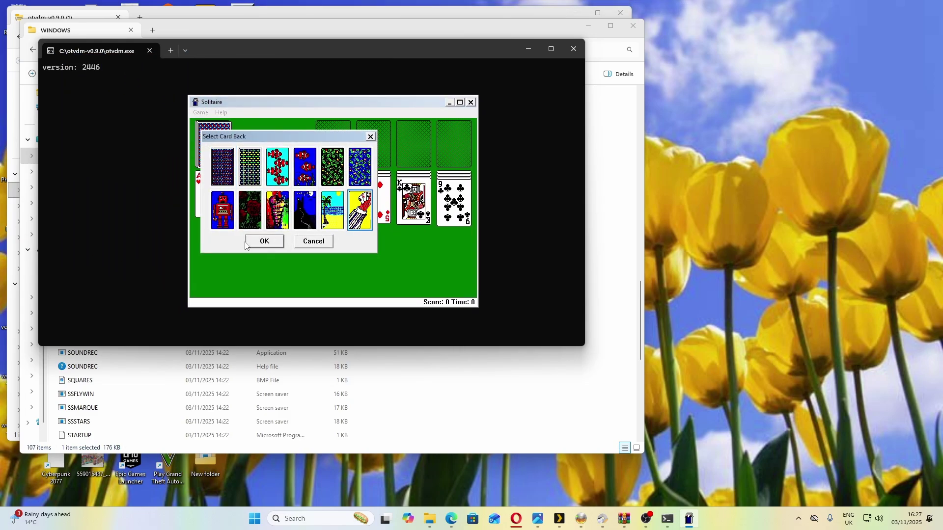
left_click(265, 241)
- Check the draw and scoring settings in the Solitaire options and accept them
left_click(202, 113)
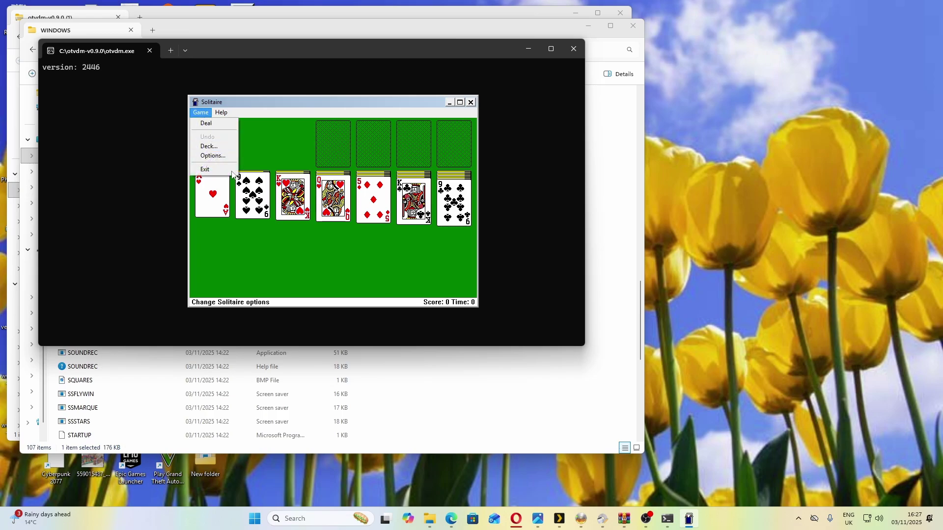
left_click(211, 155)
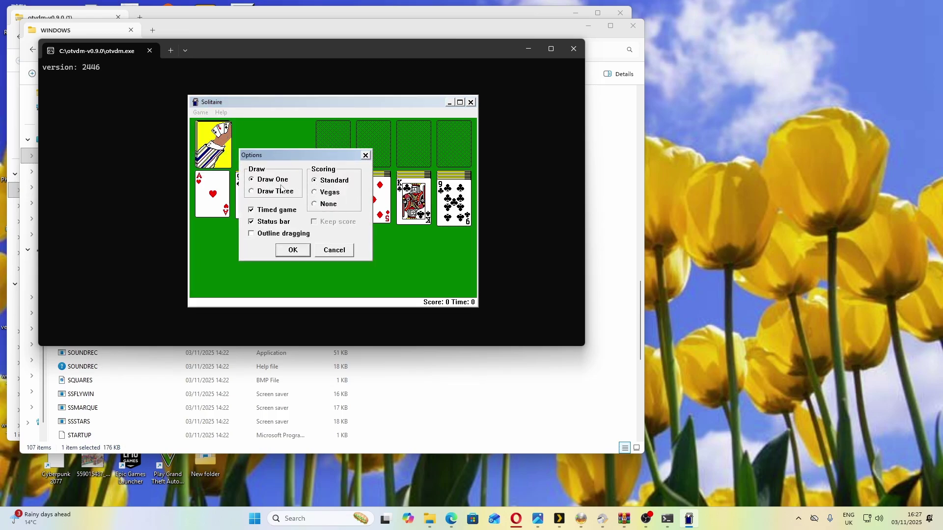
left_click(292, 250)
- Change the Solitaire card back to the night-time castle design and close the game
left_click(201, 113)
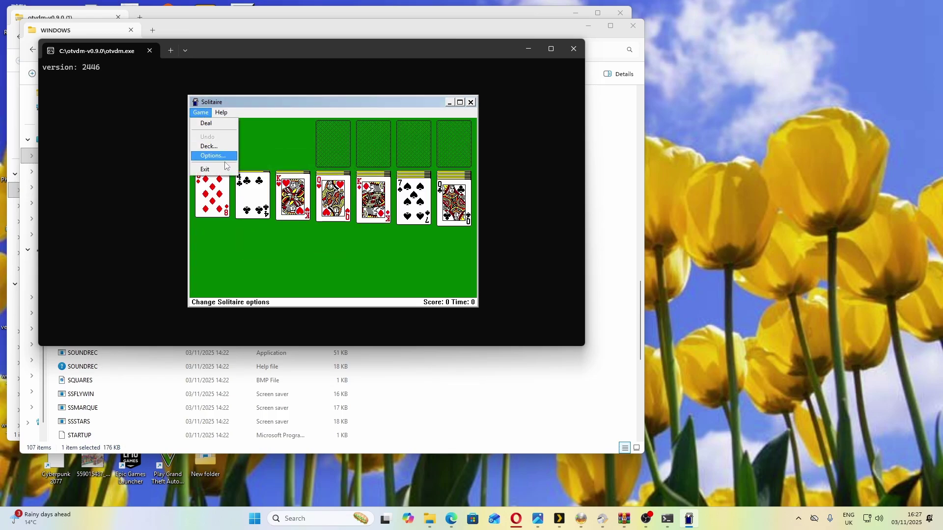
left_click(225, 147)
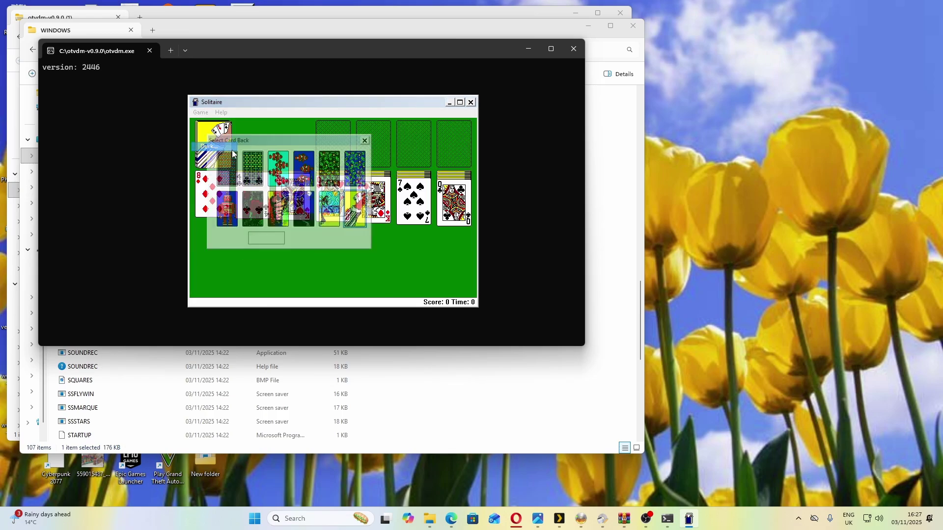
left_click(331, 213)
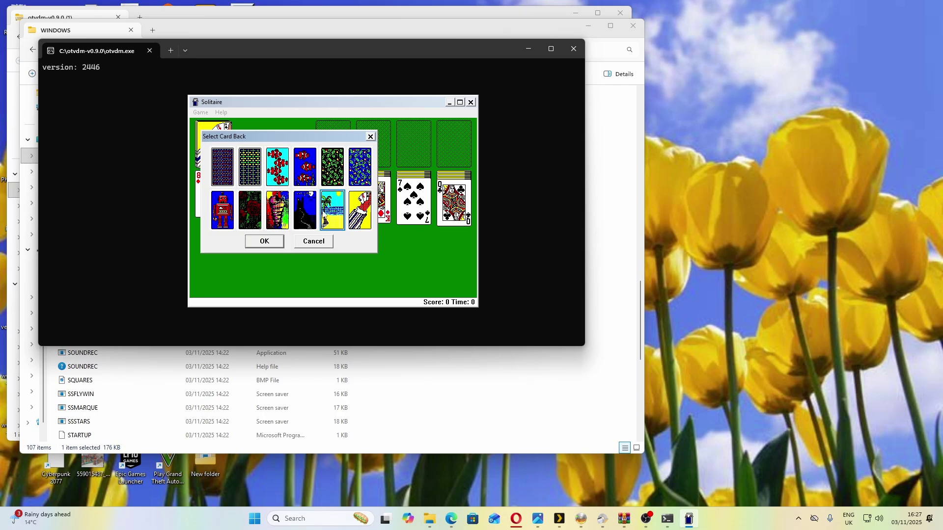
left_click(306, 211)
left_click(272, 245)
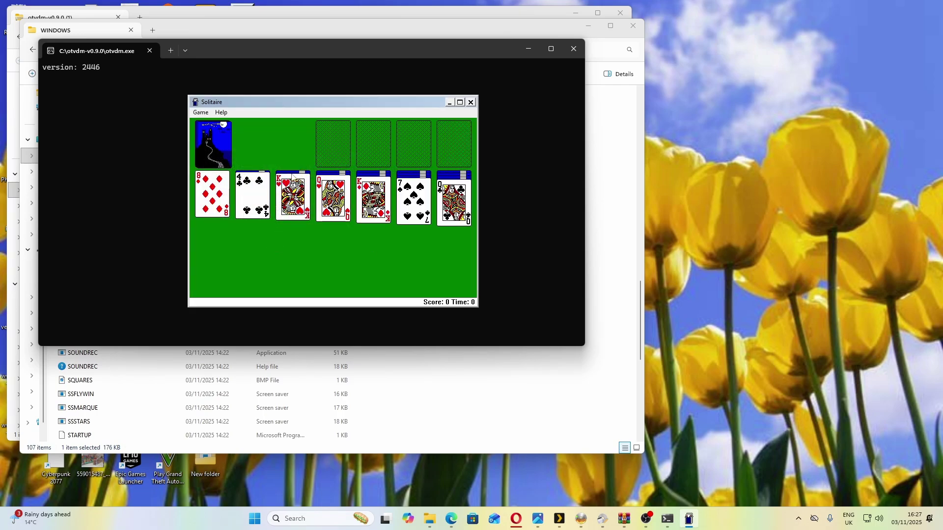
left_click(471, 102)
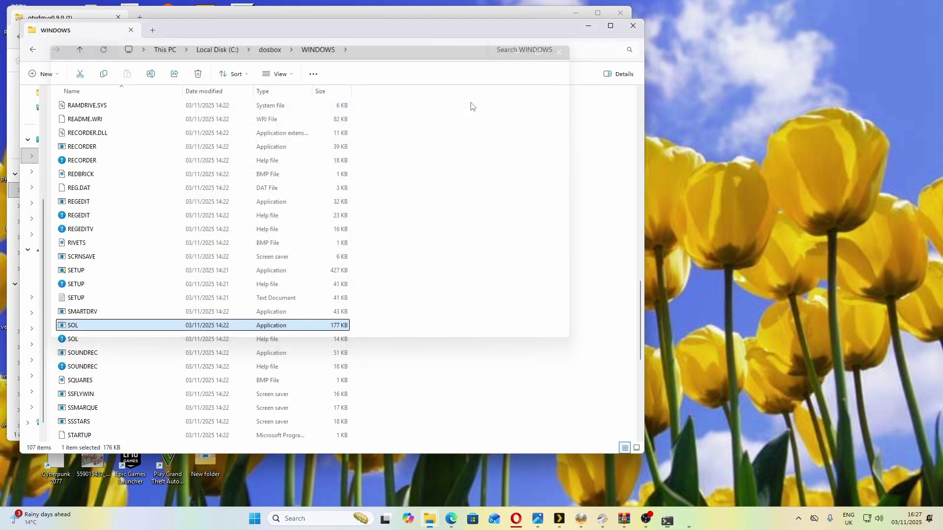
- Launch the WINFILE application from the dosbox WINDOWS folder to test File Manager, and close it
scroll(135, 305, "down", 8)
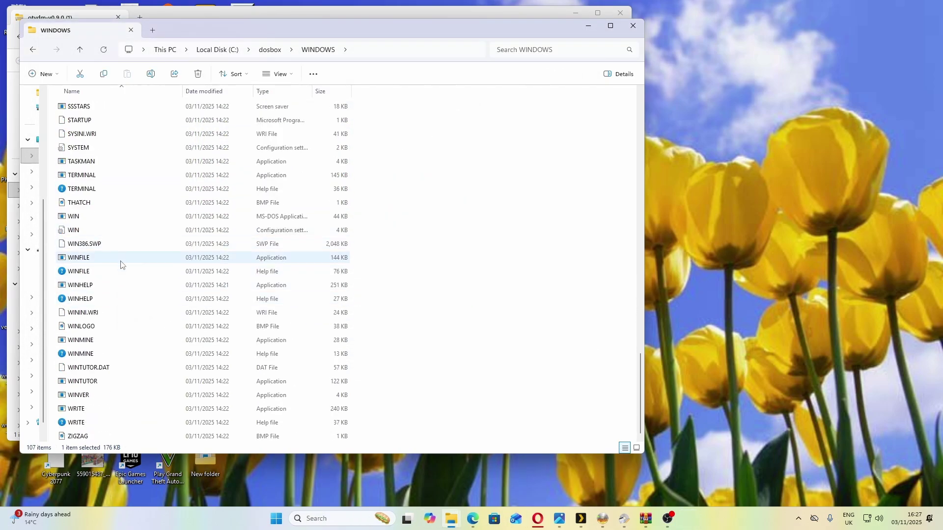
double_click(123, 262)
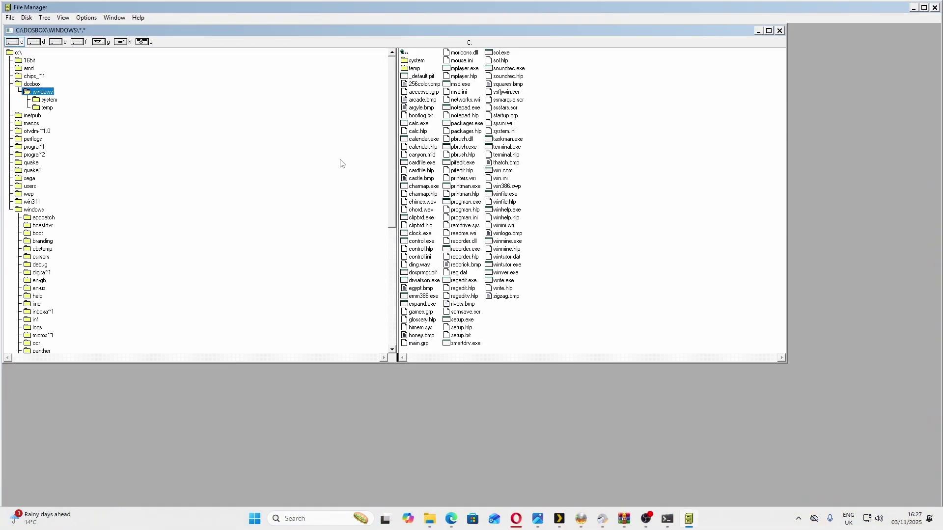
left_click(935, 7)
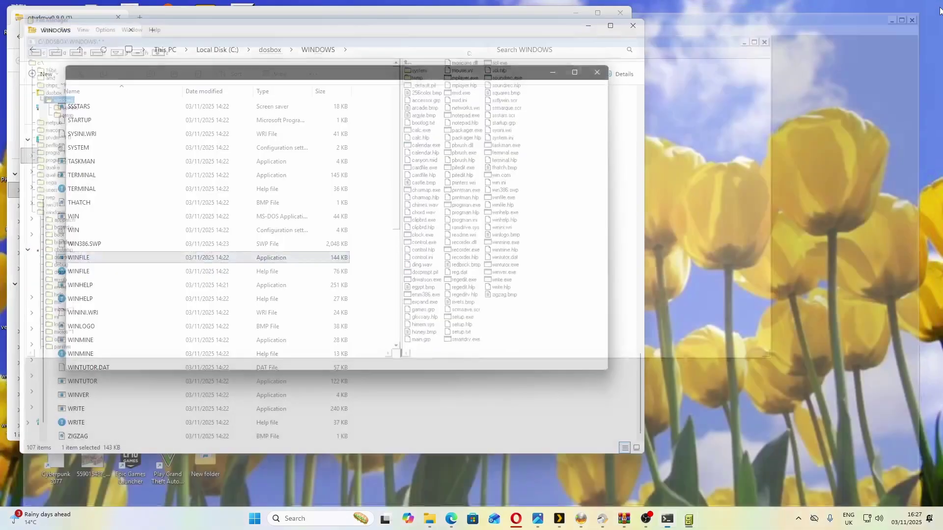
- Launch the PBRUSH application from the dosbox WINDOWS folder to test Paintbrush, move its window toward the screen's upper edge, and close it
scroll(214, 180, "up", 8)
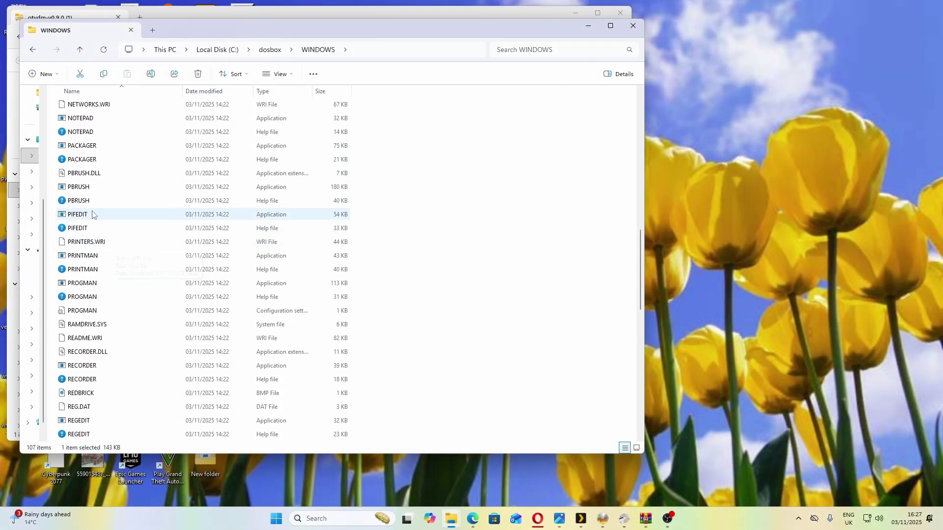
double_click(118, 186)
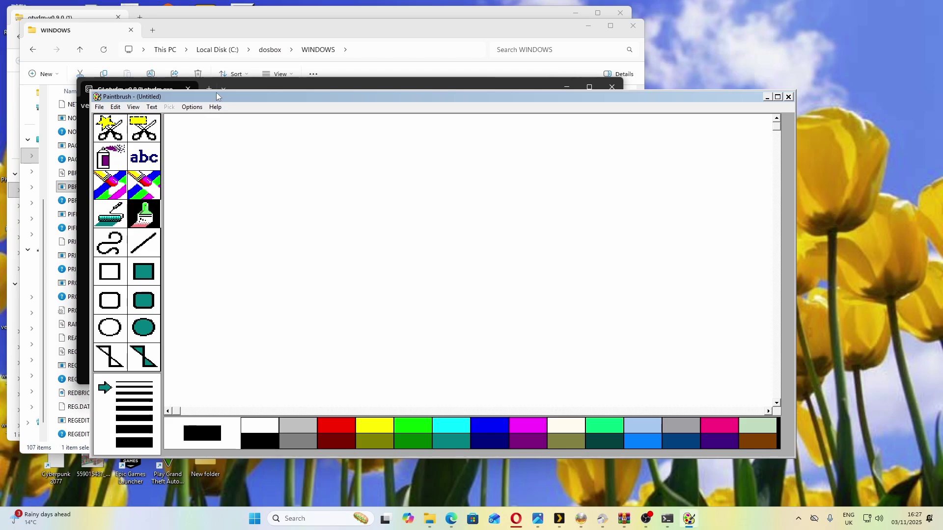
left_click_drag(224, 101, 187, 39)
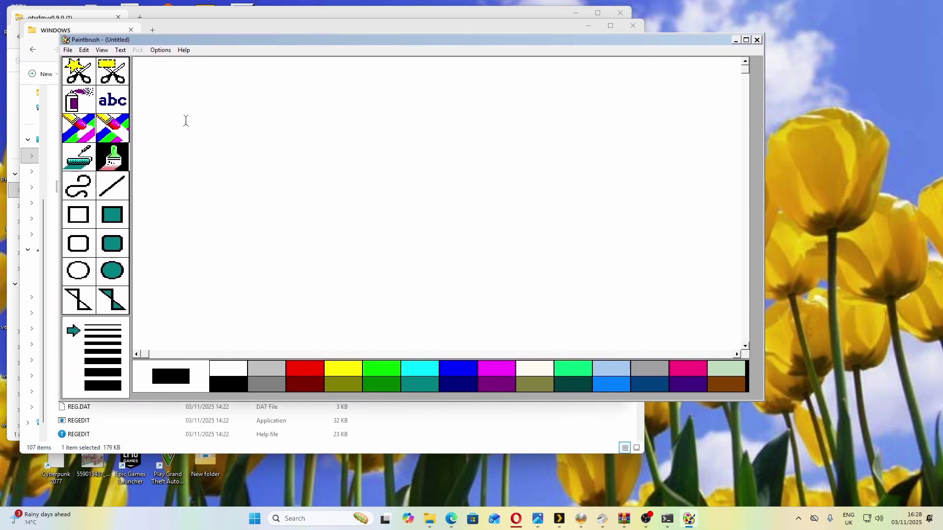
left_click(758, 40)
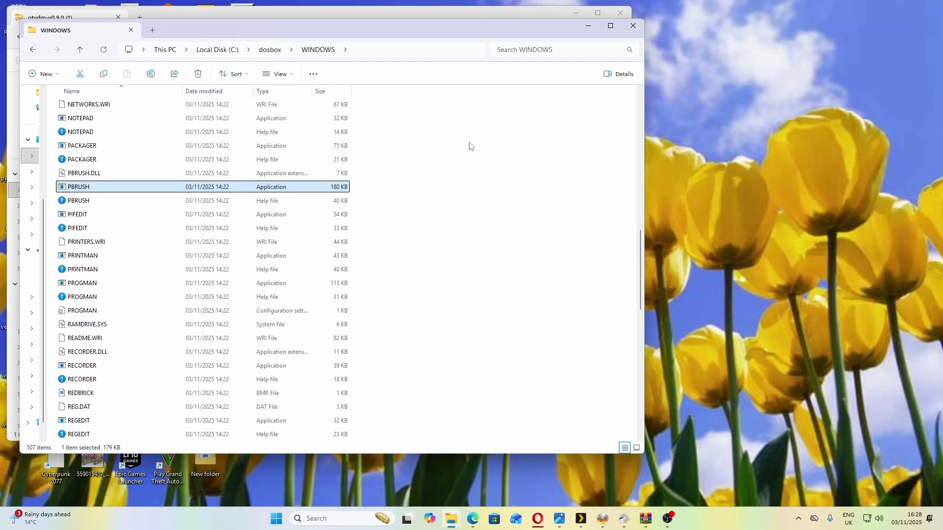
- Launch the WINMINE application from the dosbox WINDOWS folder, uncover a few Minesweeper squares to test the game, and close it
scroll(216, 219, "down", 9)
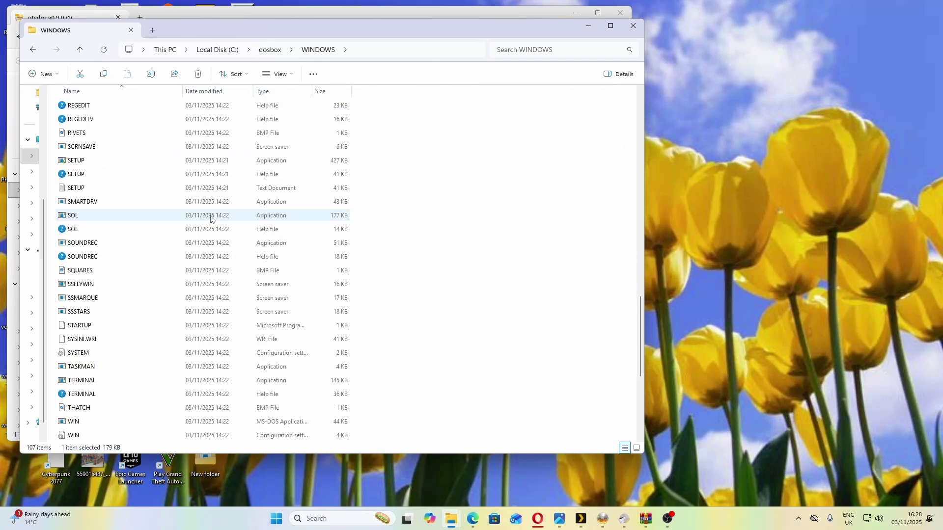
scroll(207, 218, "up", 1)
scroll(207, 218, "down", 5)
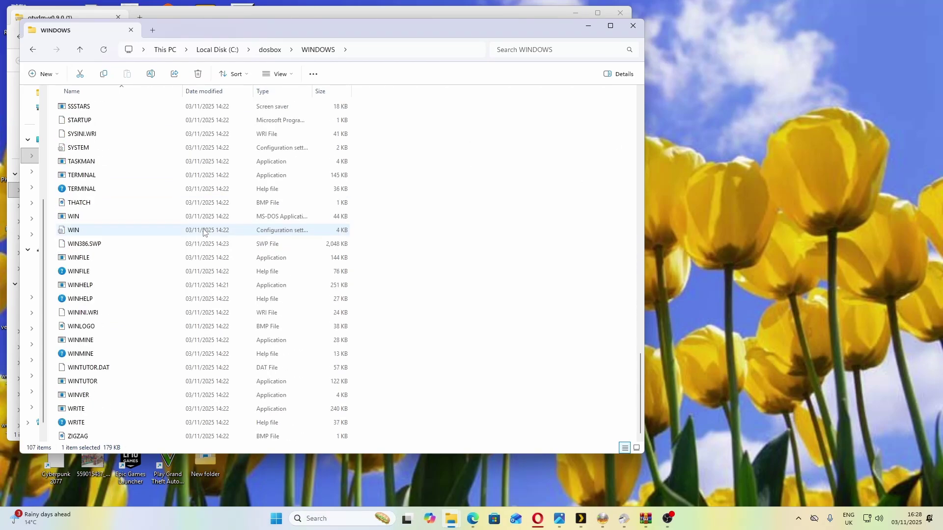
scroll(148, 275, "up", 6)
scroll(152, 267, "down", 6)
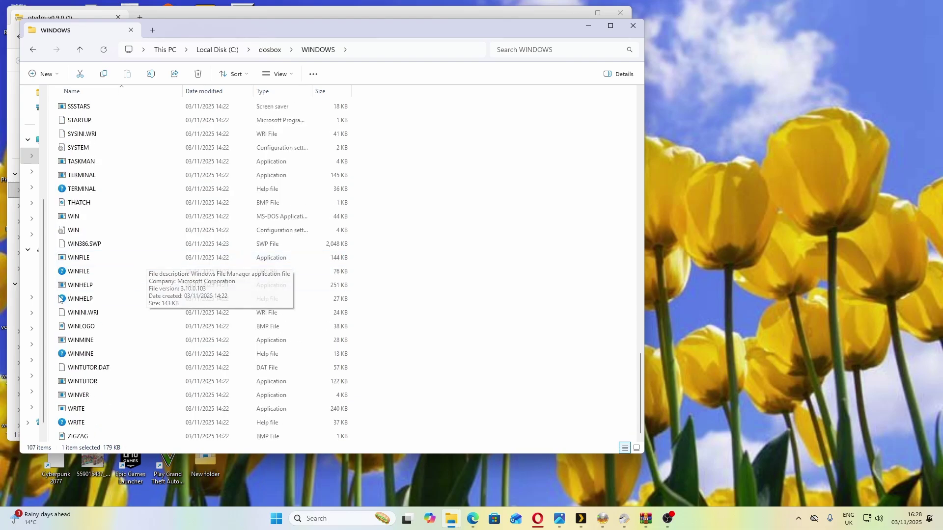
double_click(111, 342)
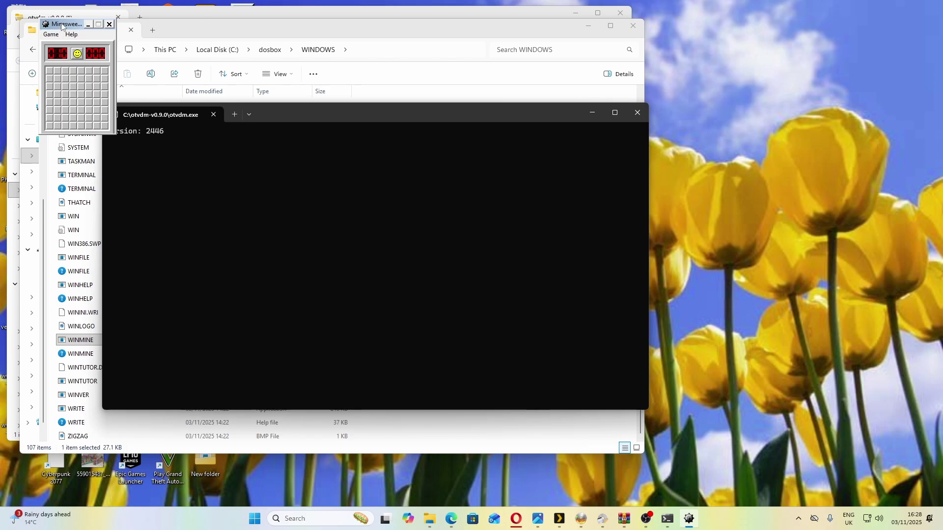
left_click_drag(61, 25, 315, 138)
left_click(308, 148)
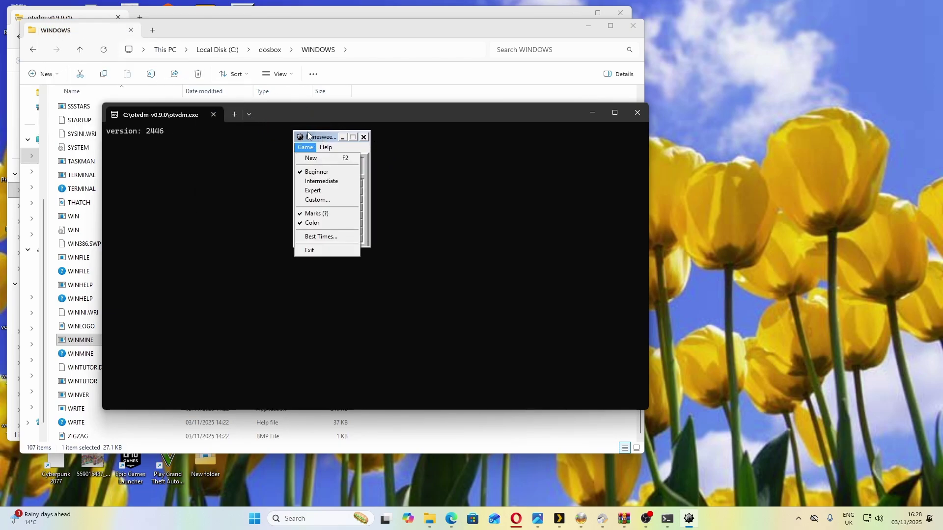
left_click(308, 137)
left_click(342, 232)
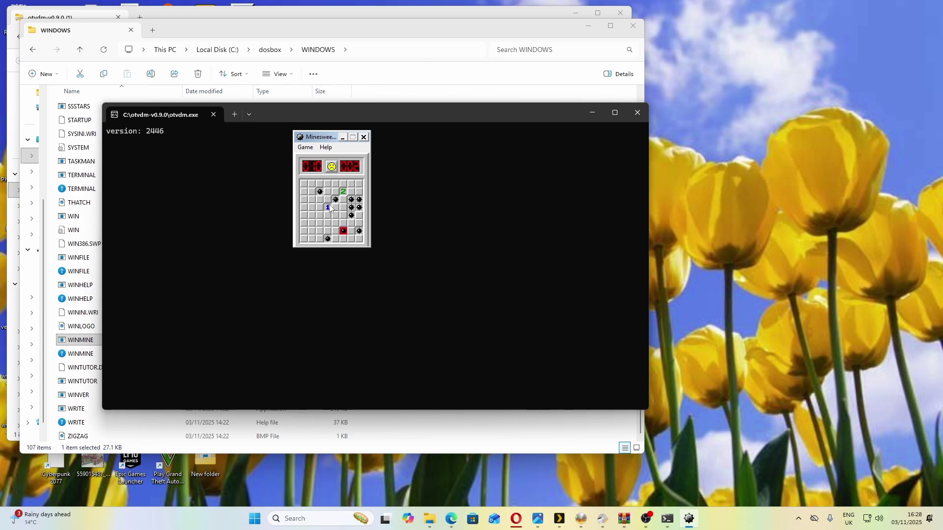
left_click(365, 137)
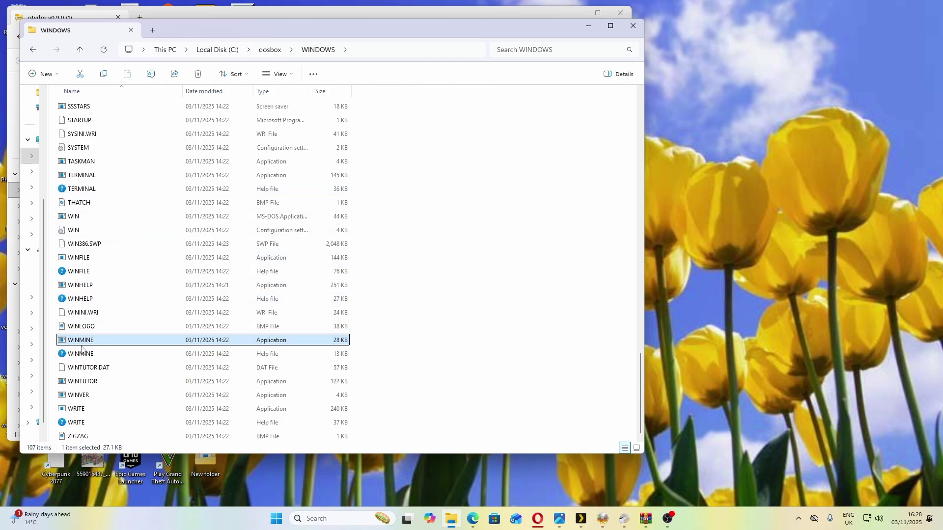
- Launch the WRITE application from the dosbox WINDOWS folder to test the Write word processor, and exit it
left_click(69, 411)
double_click(69, 411)
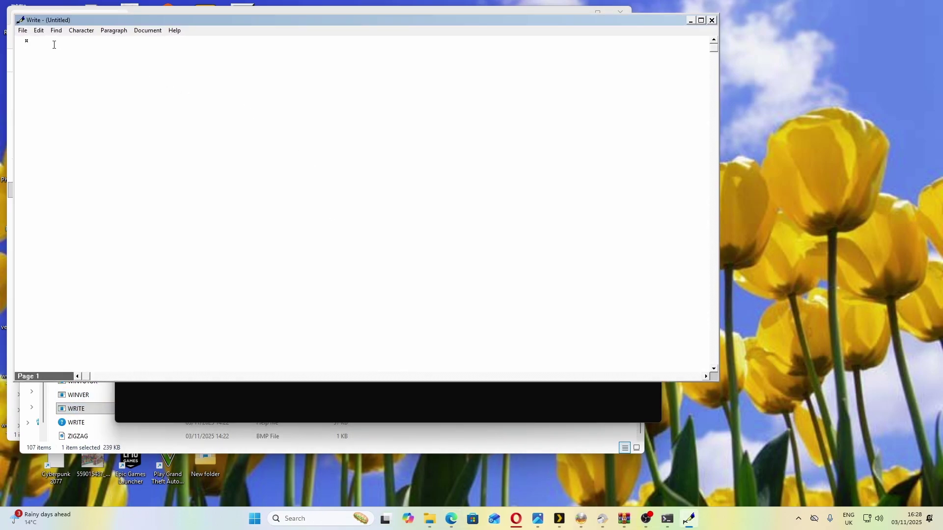
left_click(22, 31)
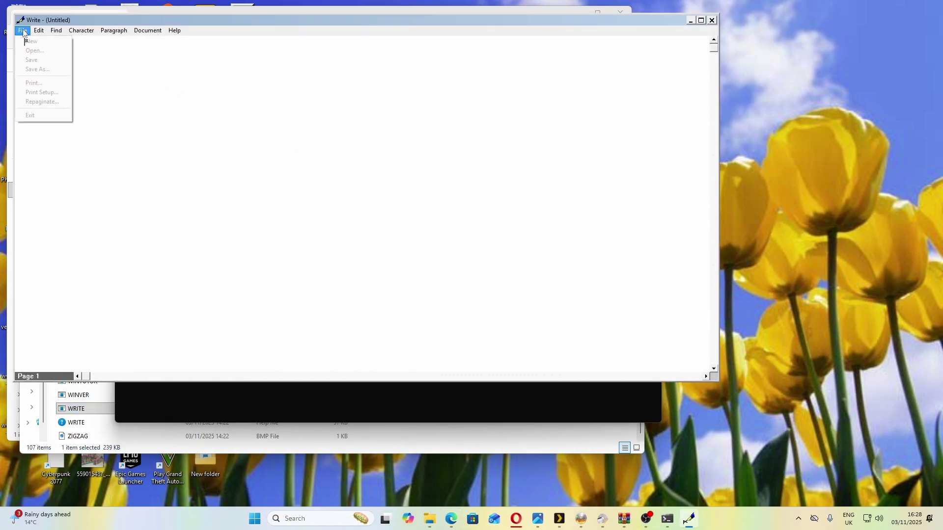
left_click(41, 116)
- Launch the PROGMAN application and create a new program group with the description Hello Youtube in Program Manager
scroll(112, 229, "up", 10)
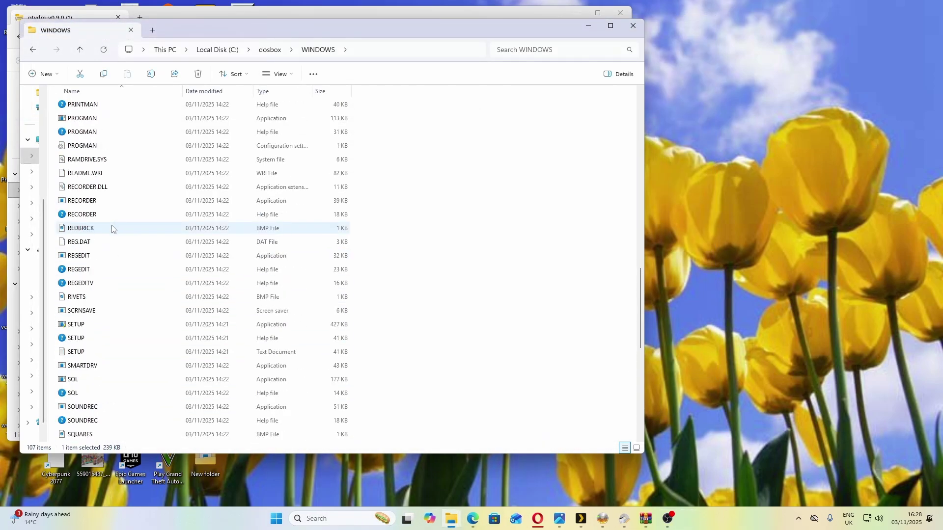
double_click(114, 118)
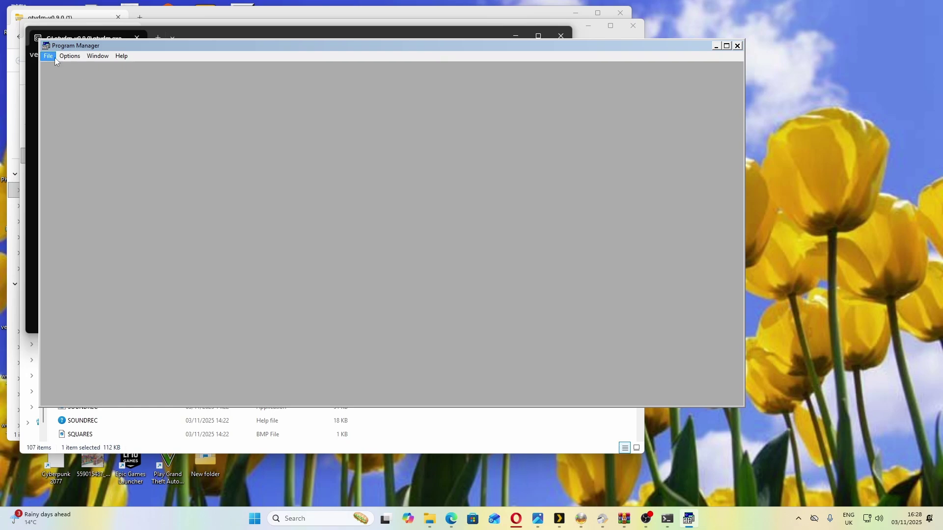
left_click(49, 56)
left_click(58, 67)
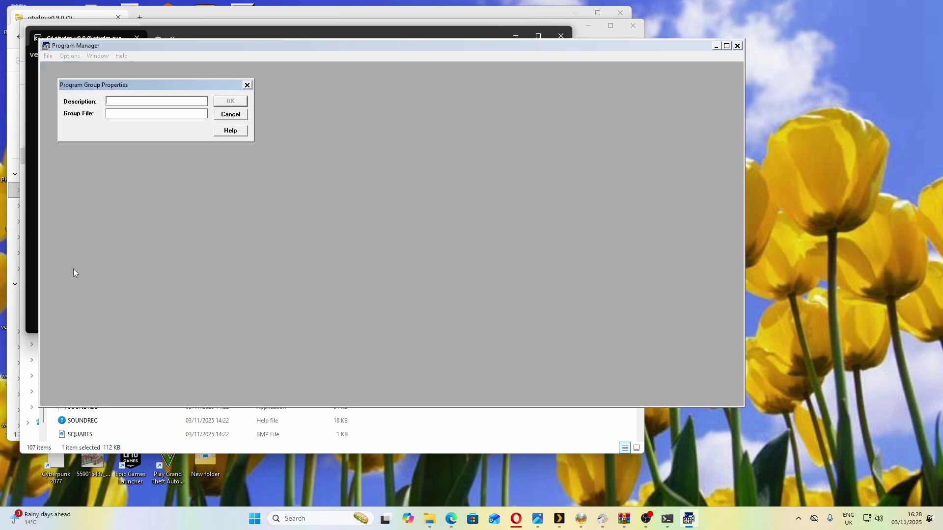
type("Hello Youtube")
key("Return")
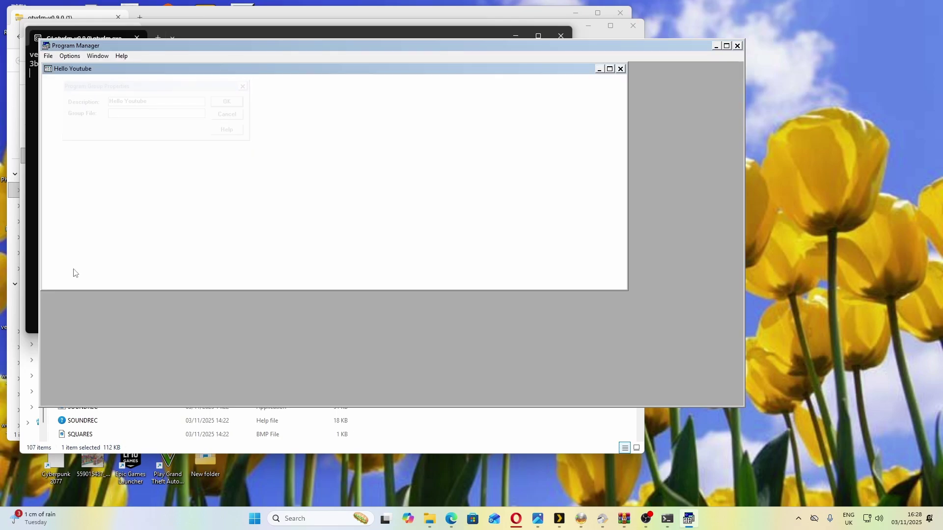
- Add a Solitaire program item to the Hello Youtube group, browsing to SOL.EXE in C:\DOSBOX\WINDOWS for its command line
left_click(48, 56)
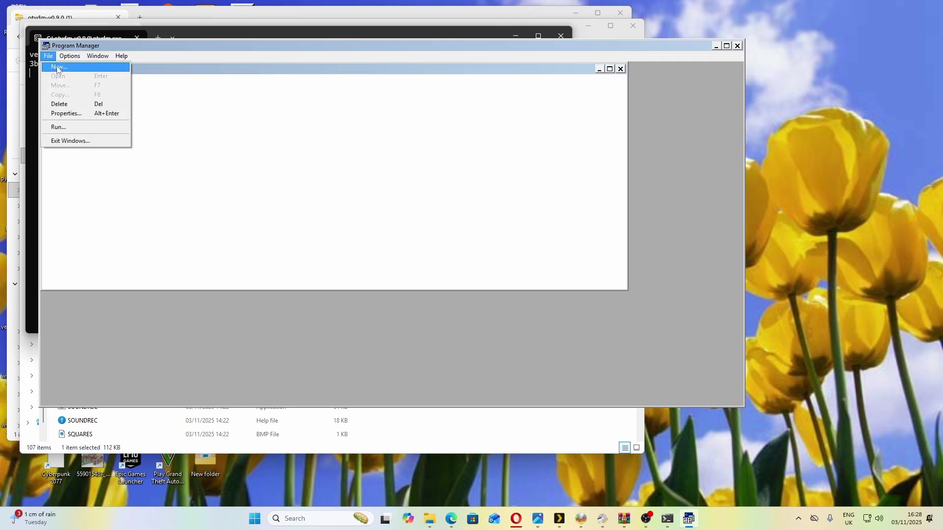
left_click(58, 65)
left_click(174, 101)
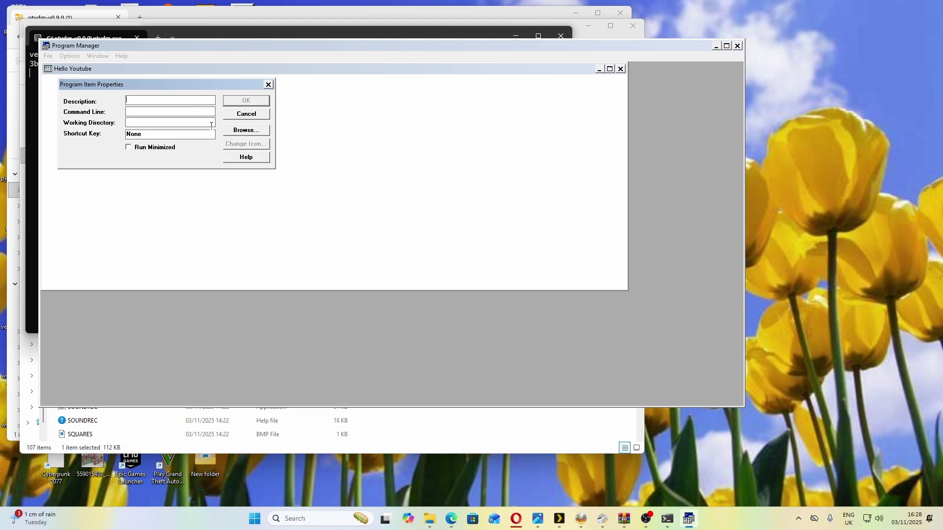
left_click(246, 129)
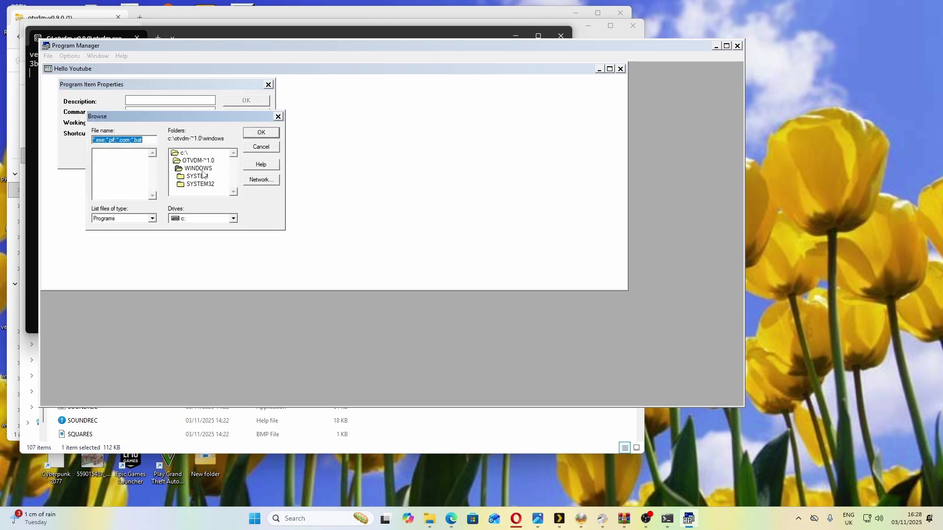
double_click(184, 154)
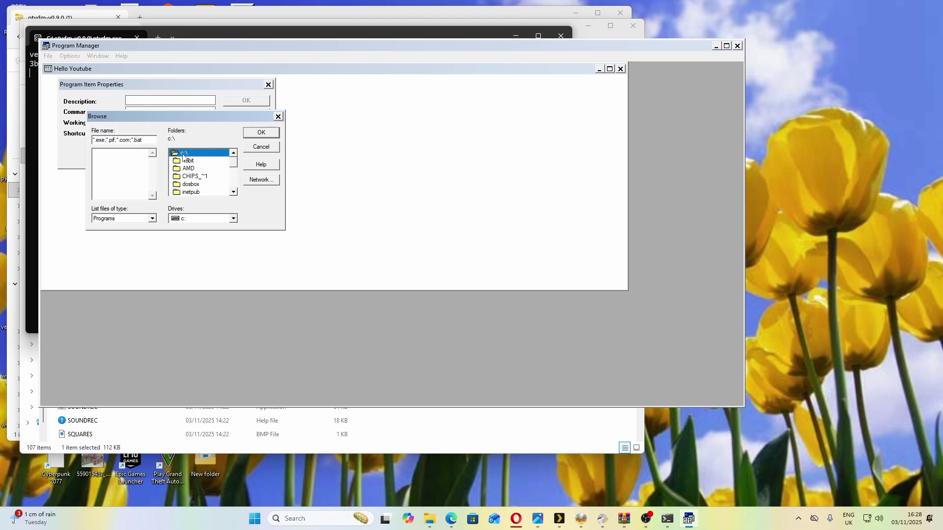
mouse_move(234, 170)
left_mouse_down()
mouse_move(233, 189)
mouse_move(231, 159)
left_mouse_up()
double_click(198, 186)
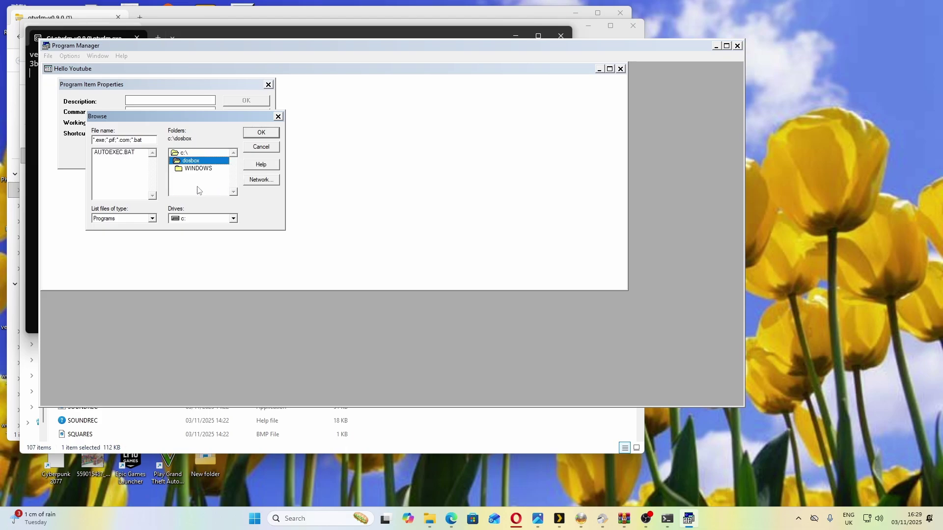
double_click(197, 168)
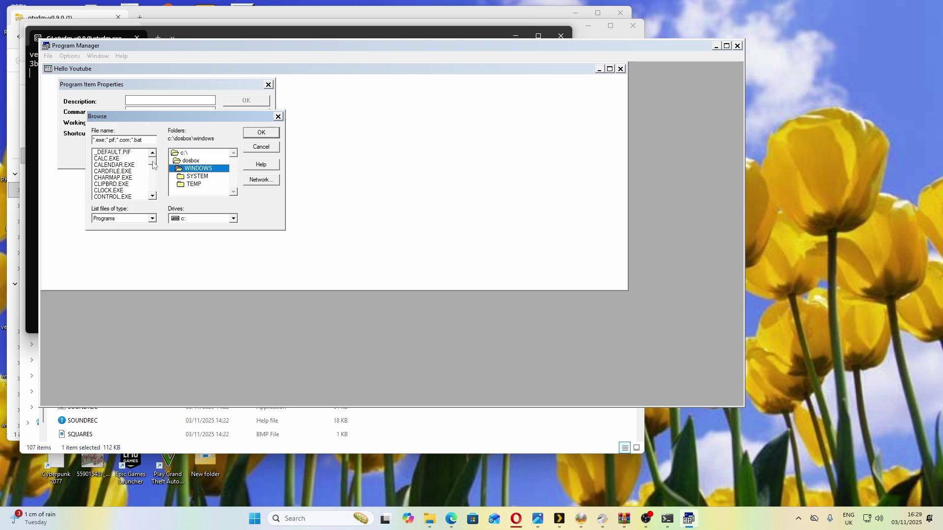
left_click_drag(153, 165, 153, 186)
double_click(103, 165)
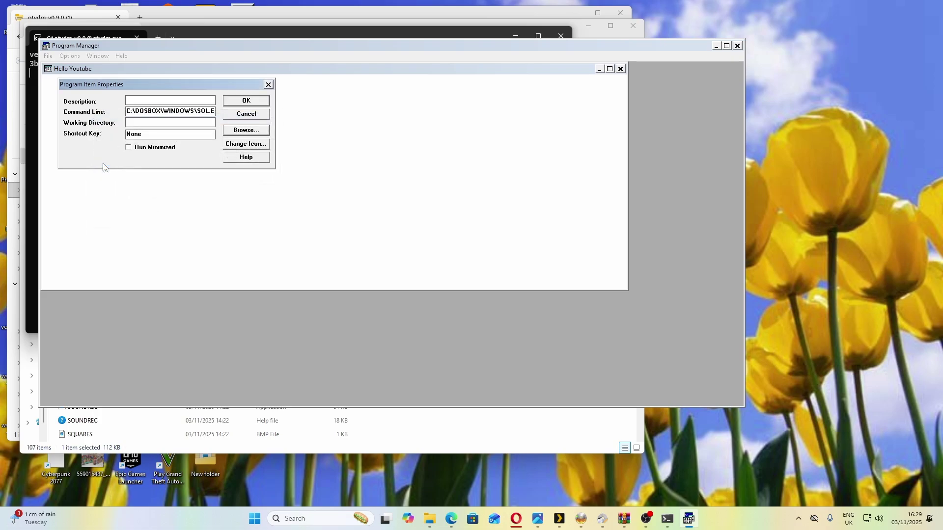
left_click(203, 98)
left_click(245, 101)
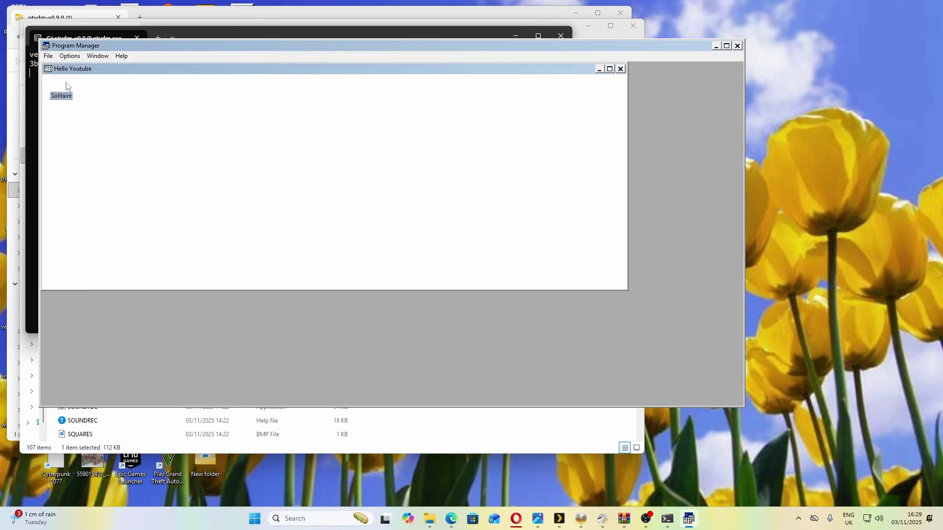
- Check the description, command line and working directory in the Solitaire item's properties, and accept them
left_click(48, 56)
left_click(59, 101)
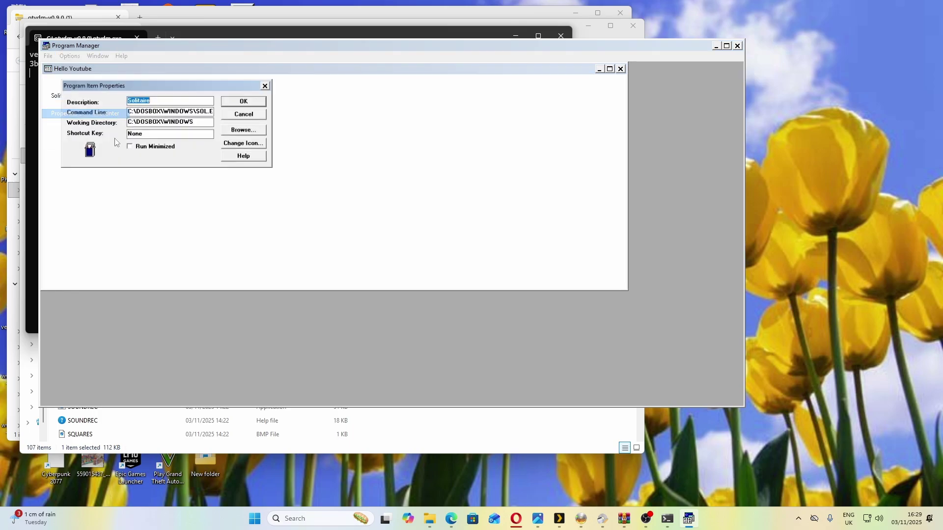
left_click(247, 102)
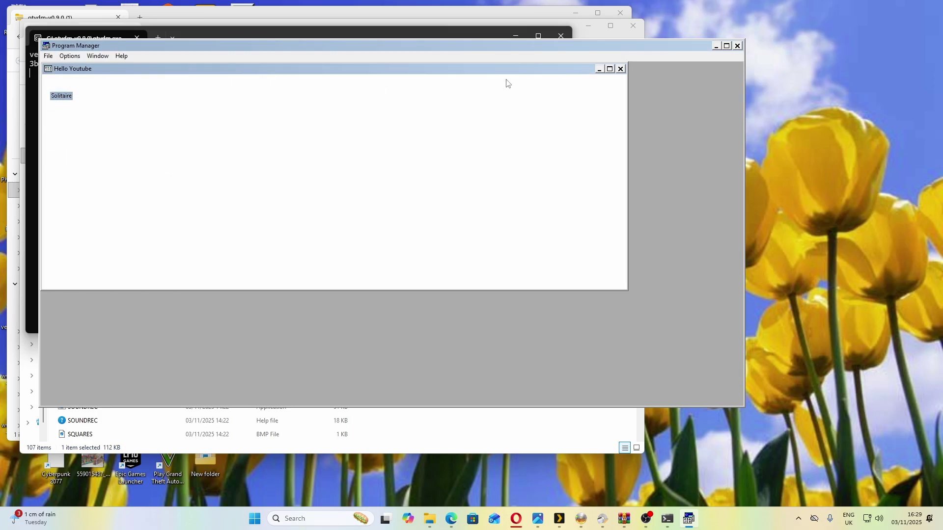
- Minimize and restore the Hello Youtube group window, and try to launch its Solitaire item
left_click(599, 70)
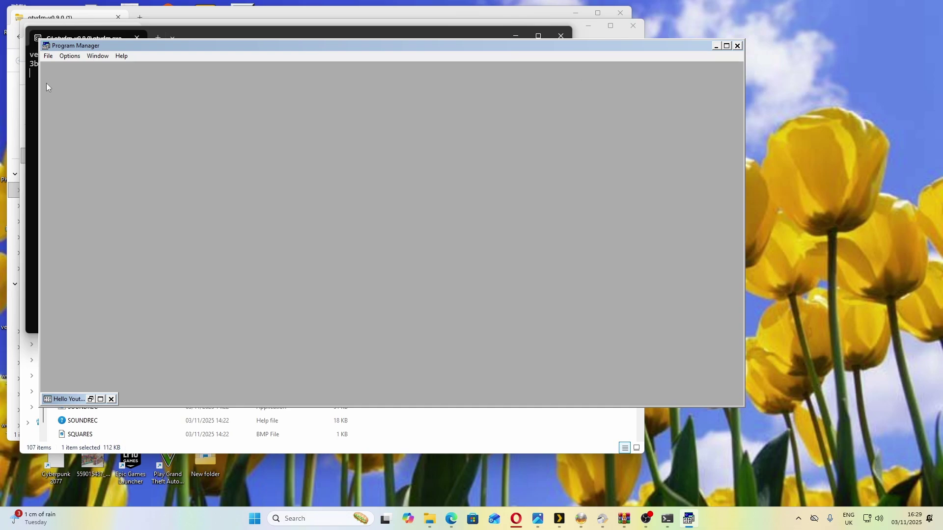
left_click(90, 399)
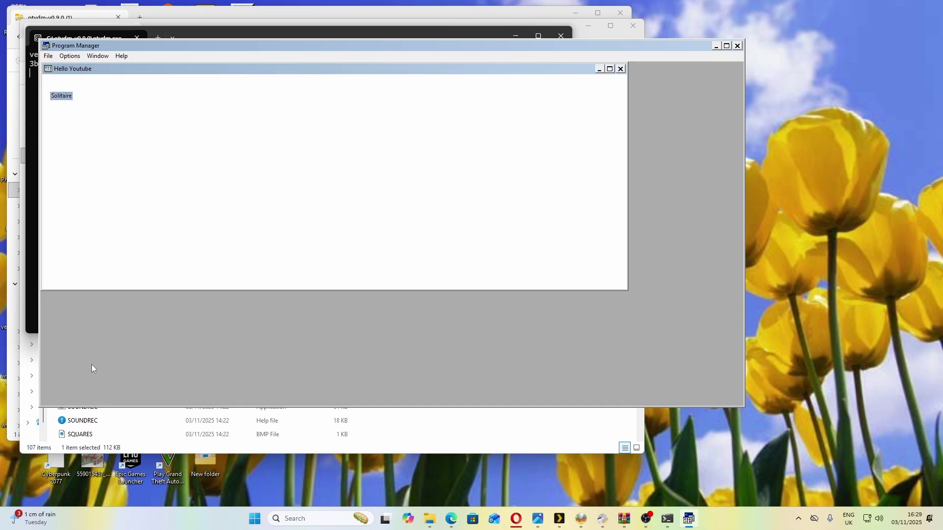
double_click(62, 88)
left_click(337, 55)
left_click(69, 56)
mouse_move(44, 60)
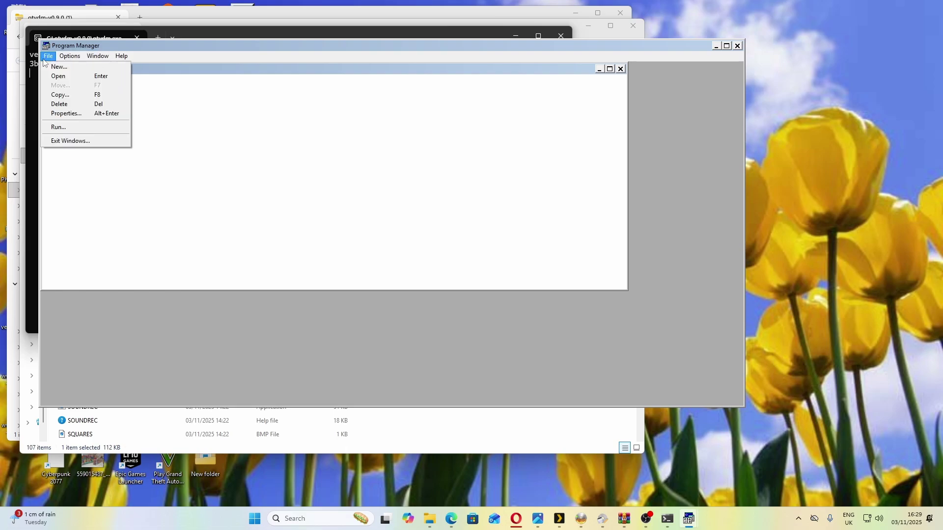
left_click(67, 141)
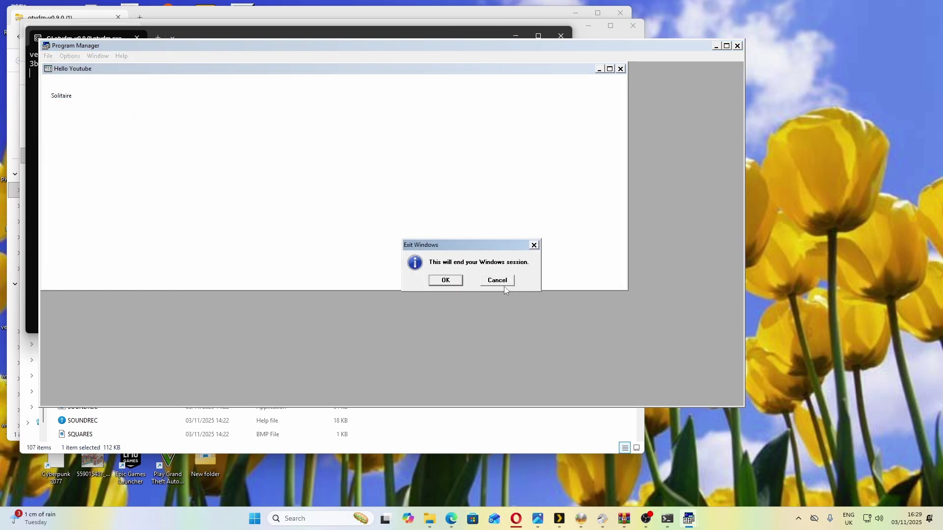
left_click(496, 280)
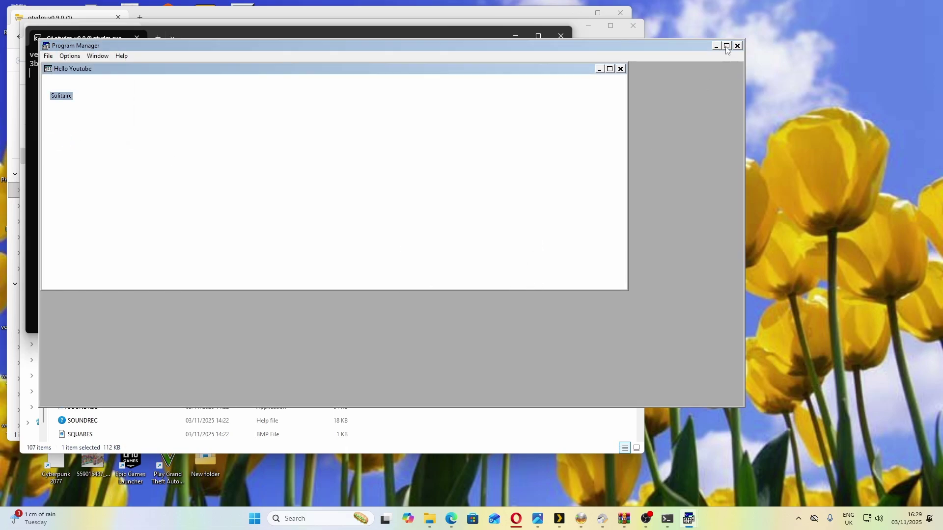
- Close Program Manager, confirm ending the Windows session, and cancel the Windows 11 shutdown dialog
left_click(738, 46)
left_click(460, 281)
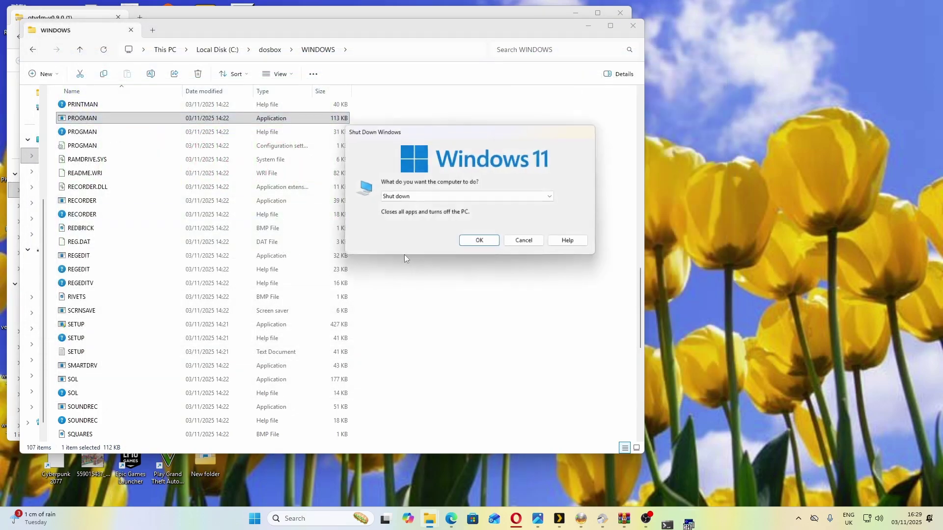
left_click(527, 243)
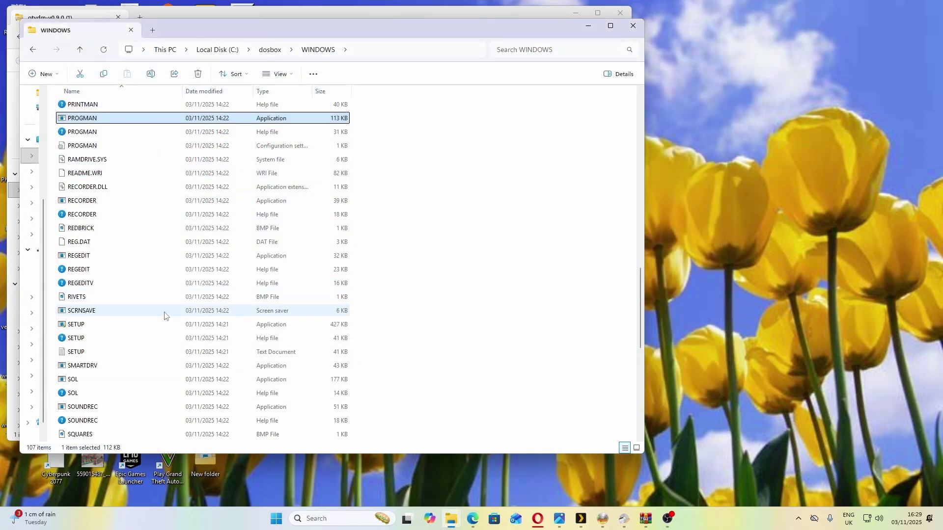
- Launch the CALC application from the C:\dosbox\WINDOWS folder
scroll(93, 214, "up", 6)
scroll(93, 215, "up", 15)
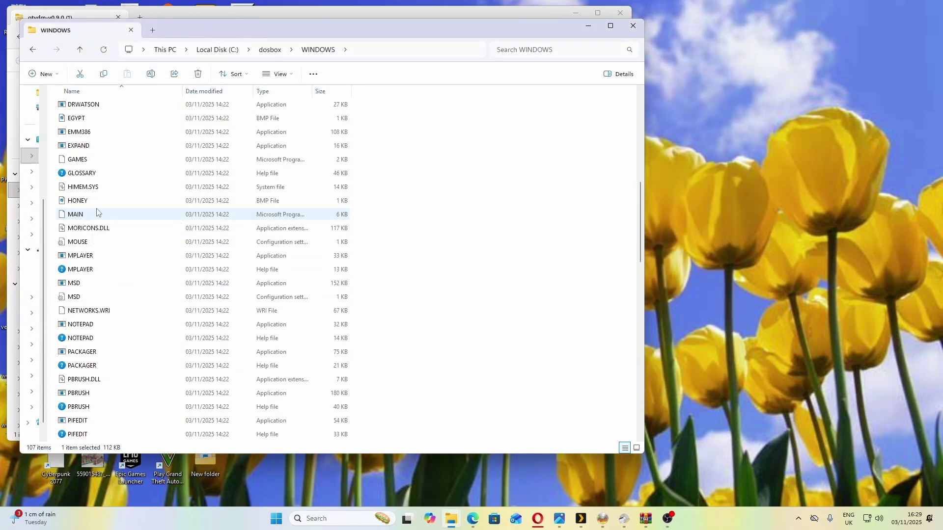
scroll(103, 216, "up", 1)
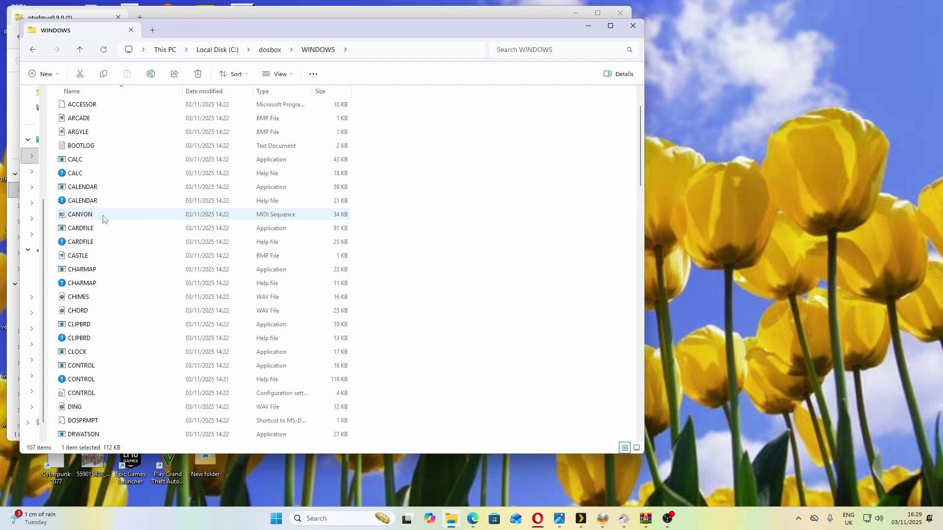
scroll(103, 219, "up", 2)
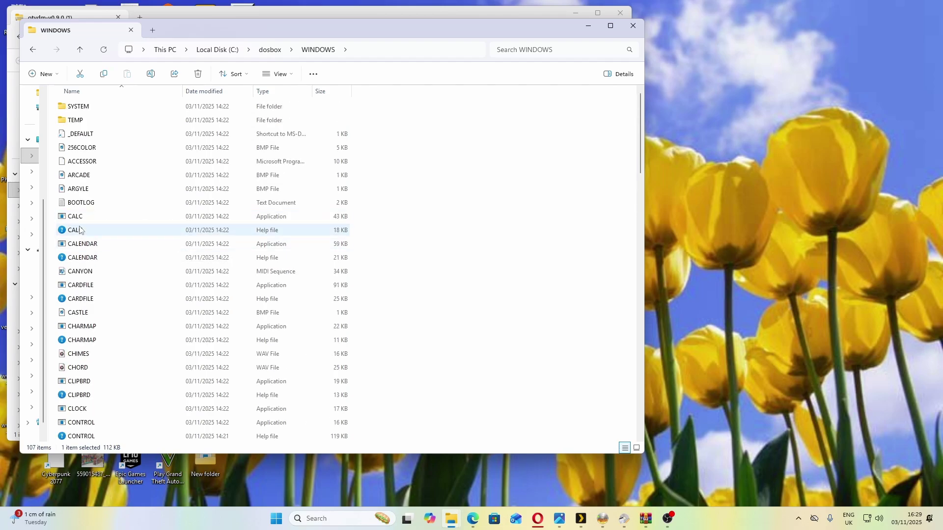
left_click(80, 219)
double_click(80, 219)
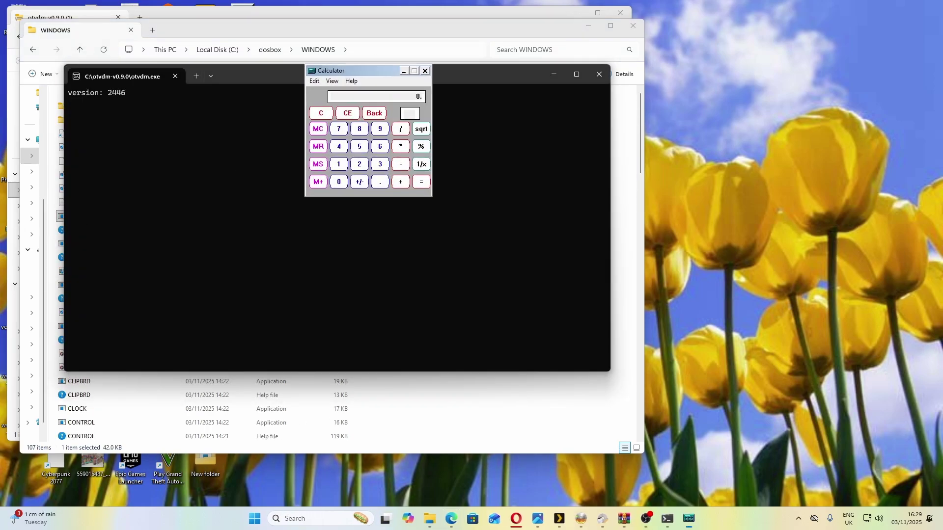
- Switch Calculator to the Scientific view and close it
left_click(312, 71)
left_click(315, 81)
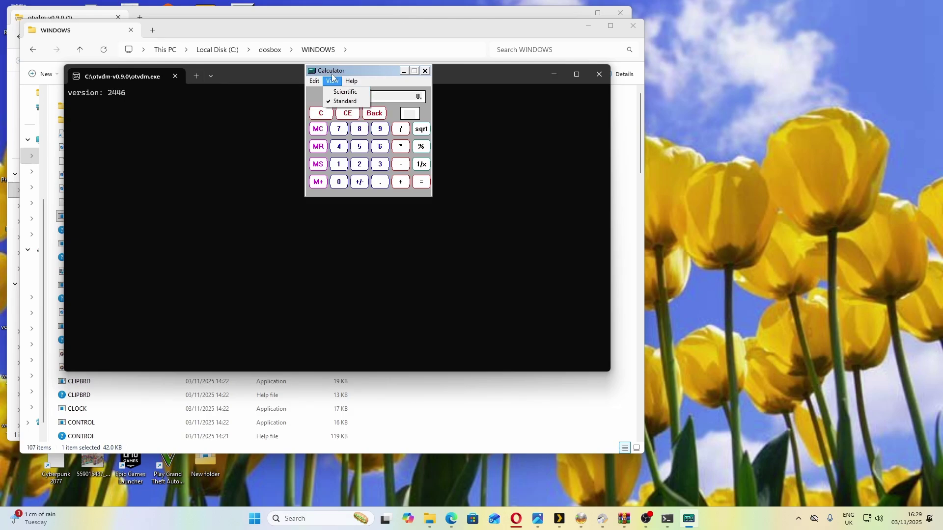
left_click(336, 92)
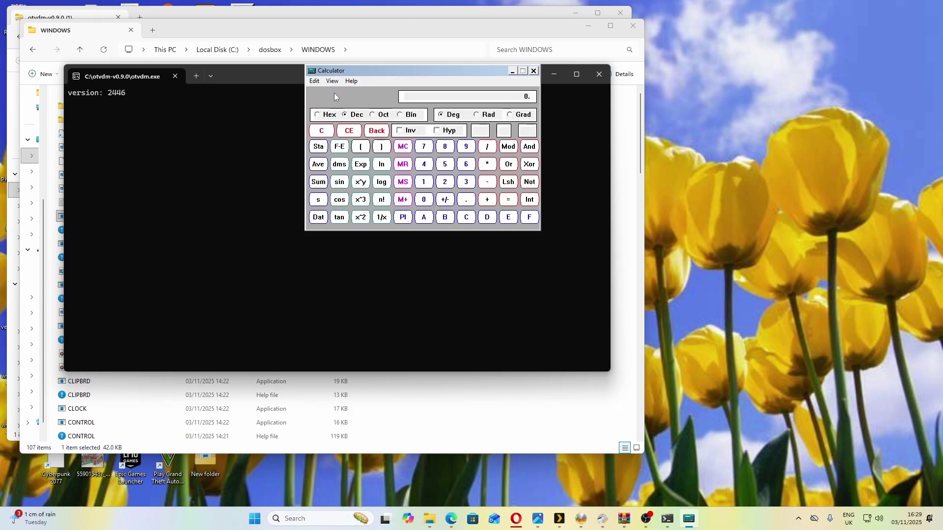
left_click(534, 71)
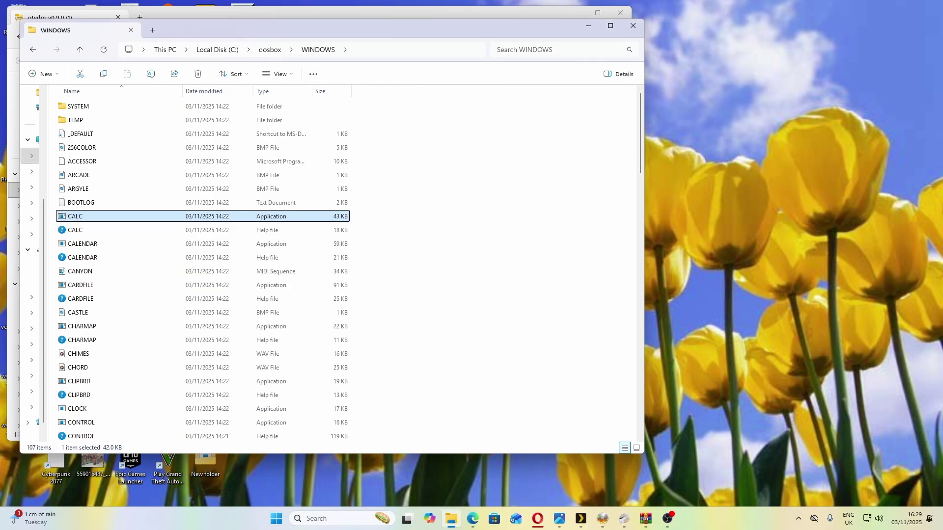
- Try to launch the FUJIGOLF application from the C:\WEP folder, and dismiss its message
left_click(218, 49)
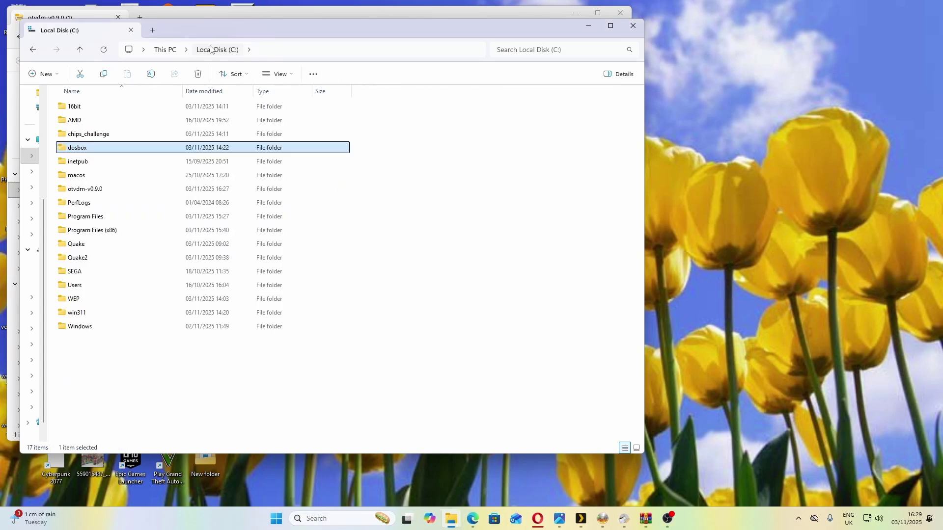
left_click(99, 138)
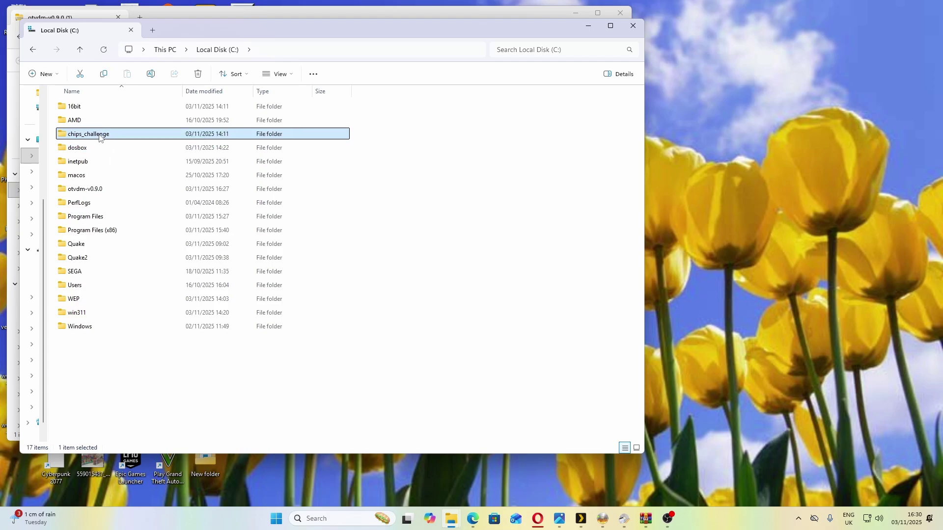
double_click(89, 299)
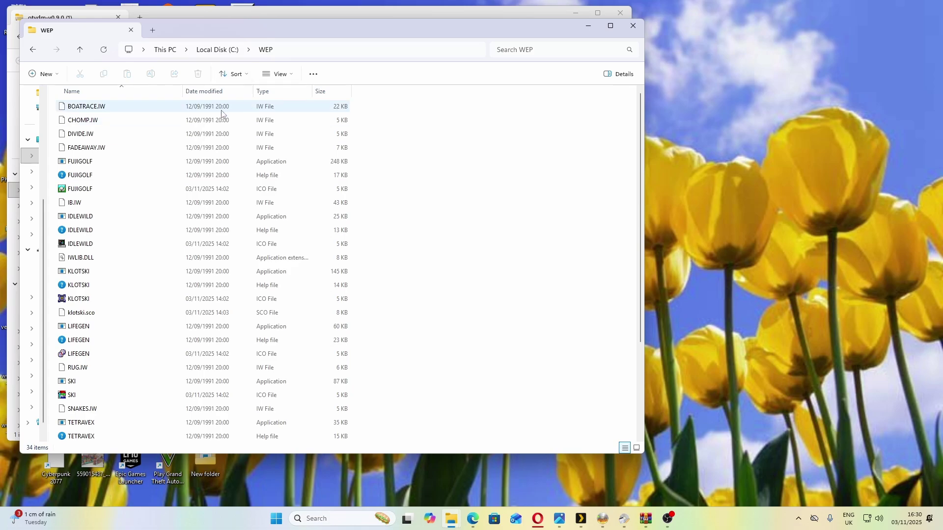
scroll(205, 176, "down", 3)
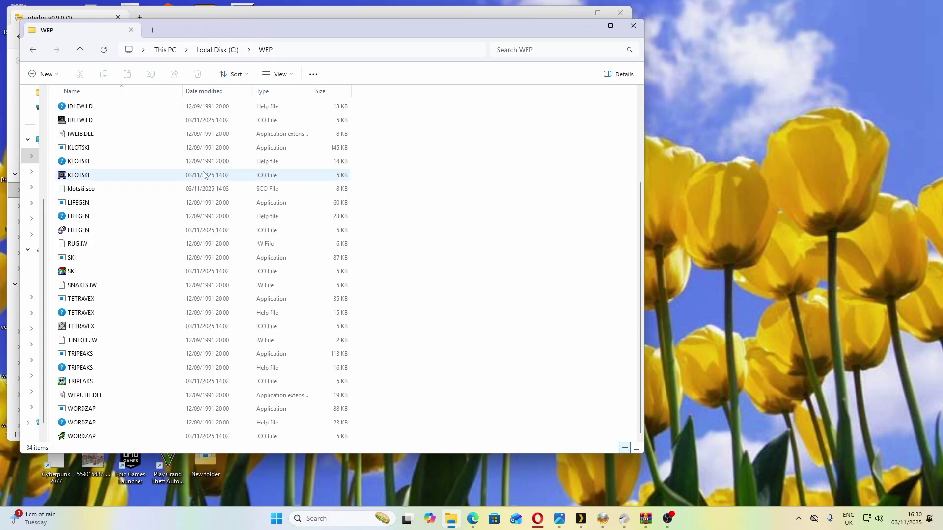
scroll(204, 176, "up", 3)
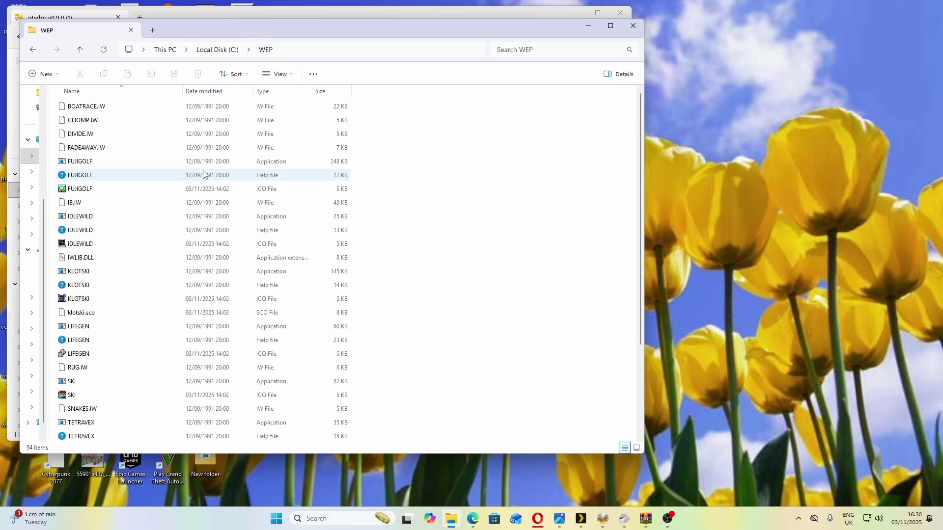
double_click(81, 162)
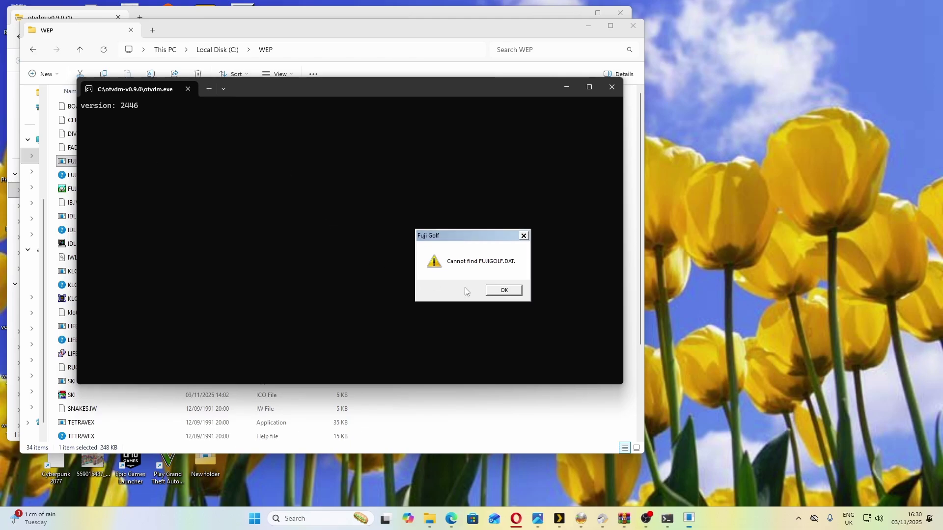
left_click(504, 290)
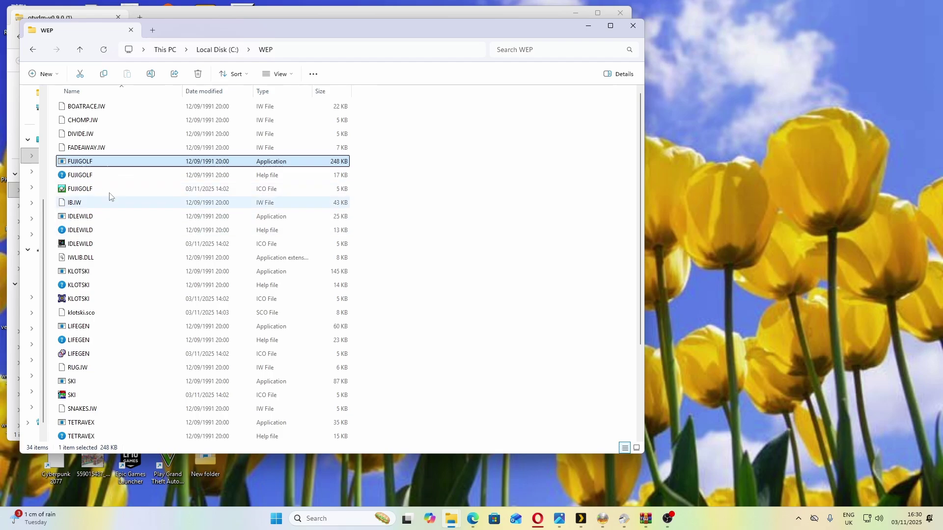
- Return to the C: drive, reopen the WEP folder, and launch the SKI application
left_click(217, 50)
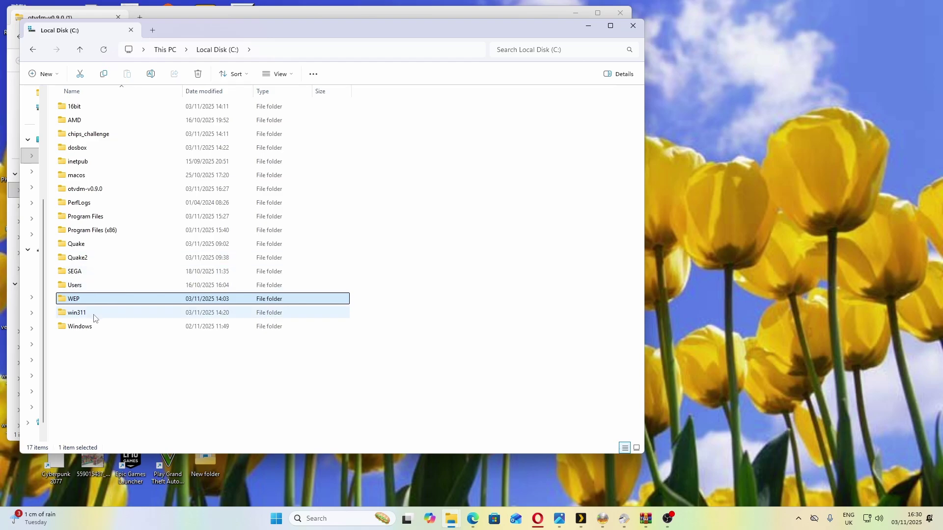
mouse_move(96, 318)
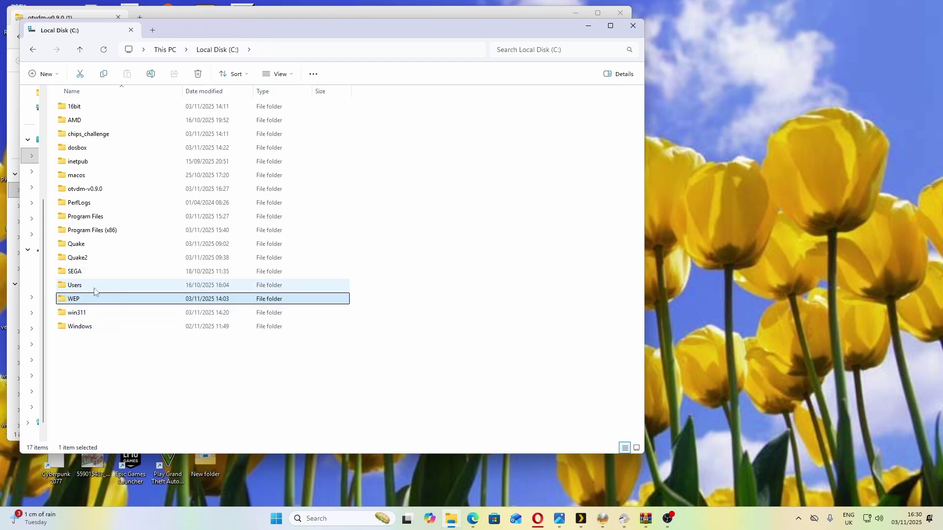
double_click(89, 300)
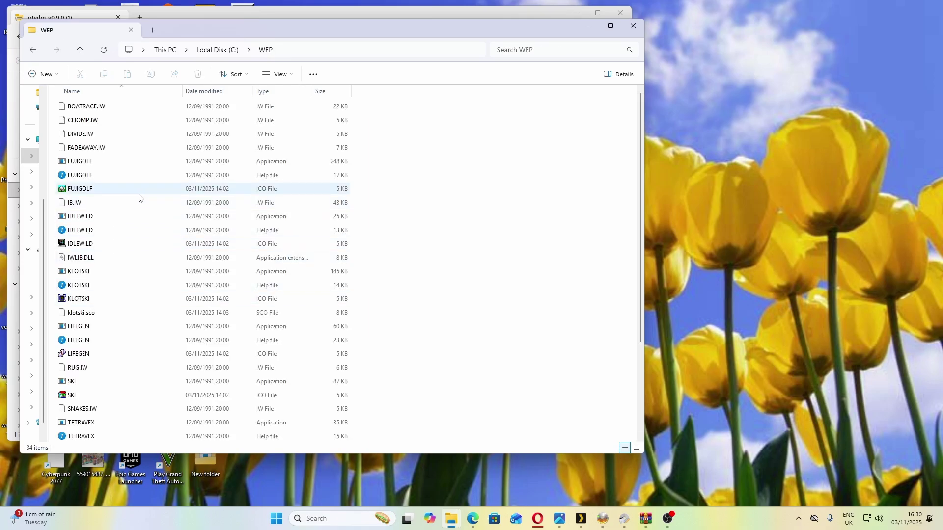
scroll(139, 198, "down", 3)
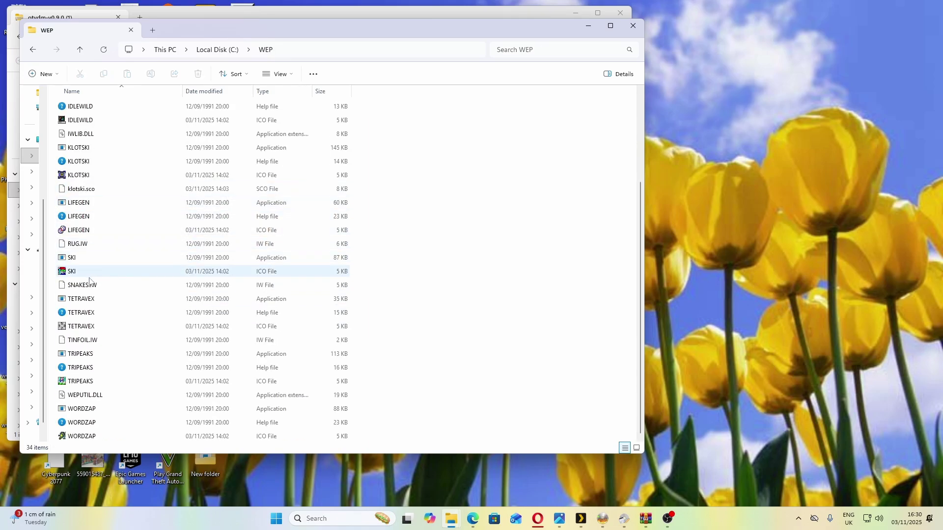
double_click(79, 257)
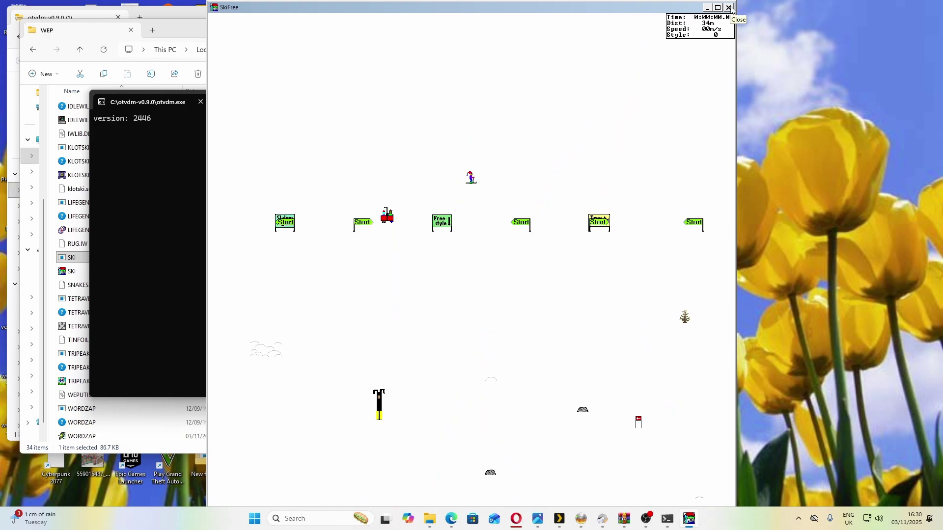
- Steer the skier downhill past the start signs in SkiFree, and close the game
key("Down")
key("Left")
key("Right")
key("Right")
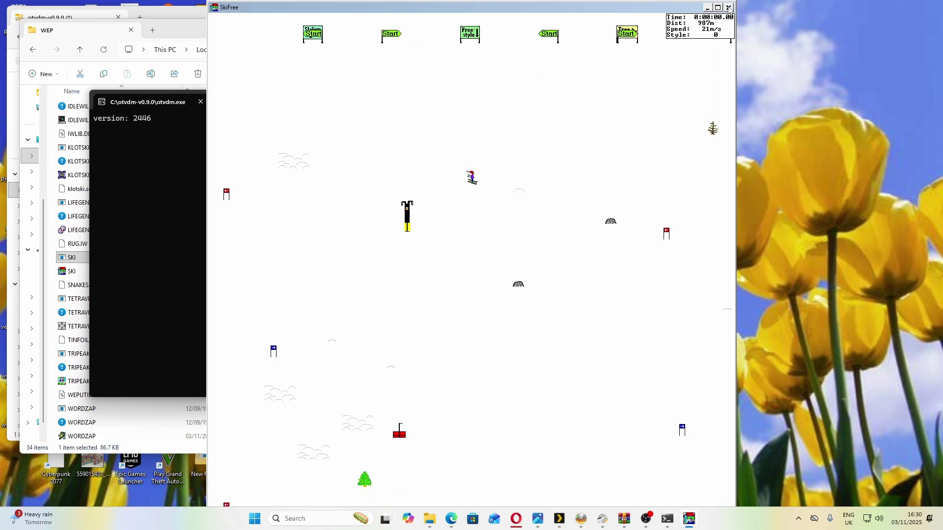
left_click(729, 8)
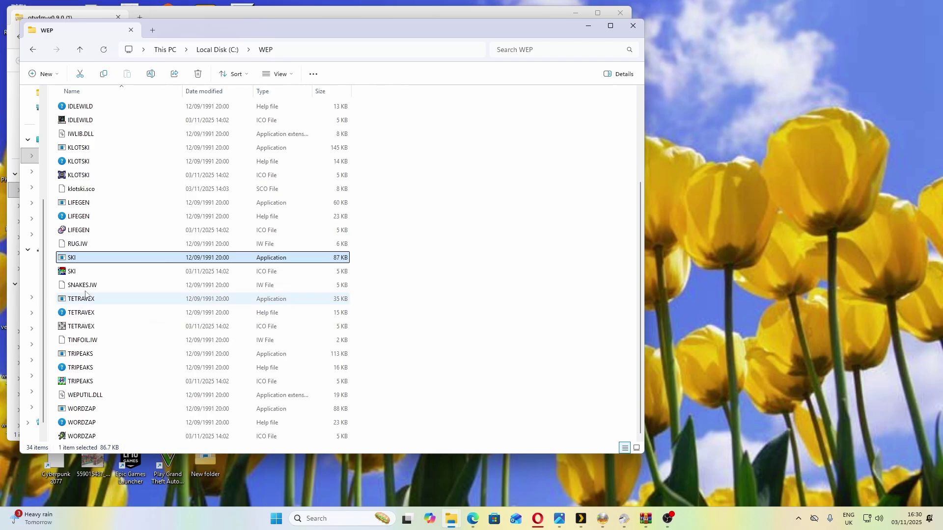
- Go back to the C: drive, open the chips_challenge folder, and launch the CHIPS application
left_click(207, 56)
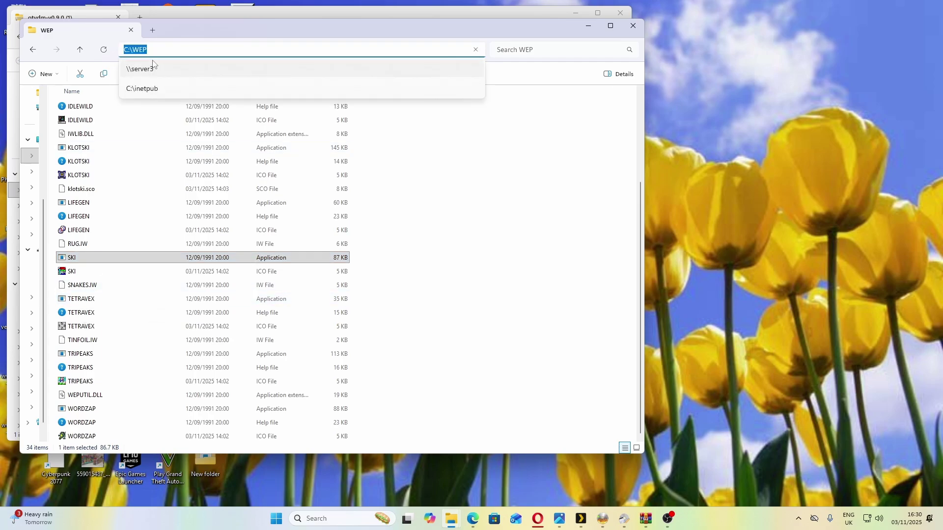
left_click(32, 48)
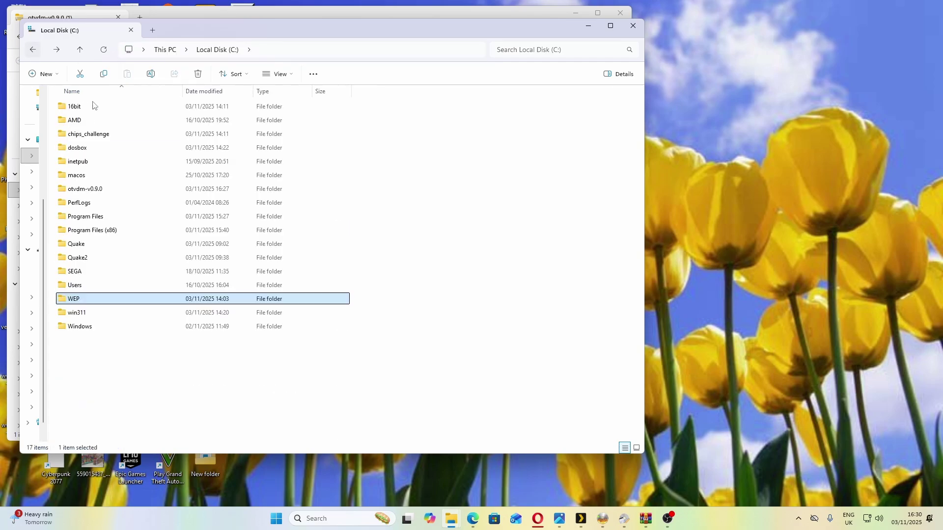
double_click(93, 135)
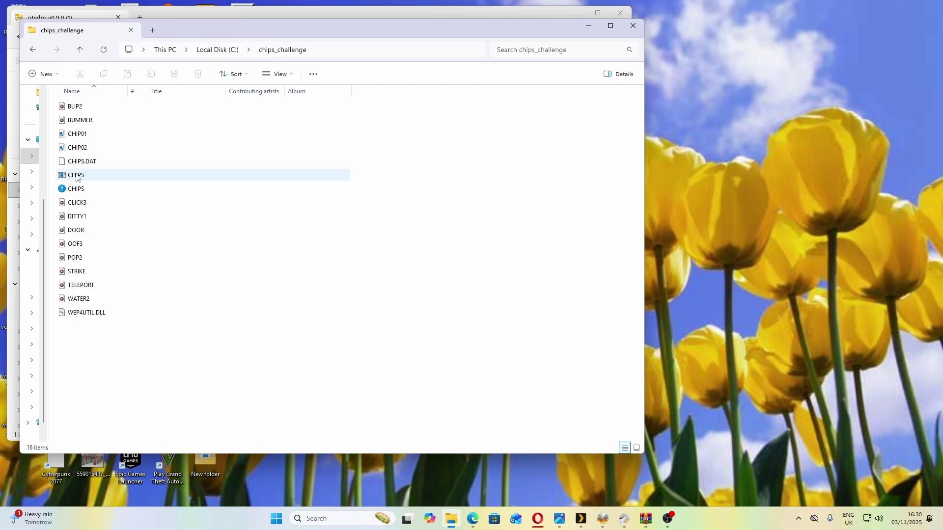
double_click(76, 176)
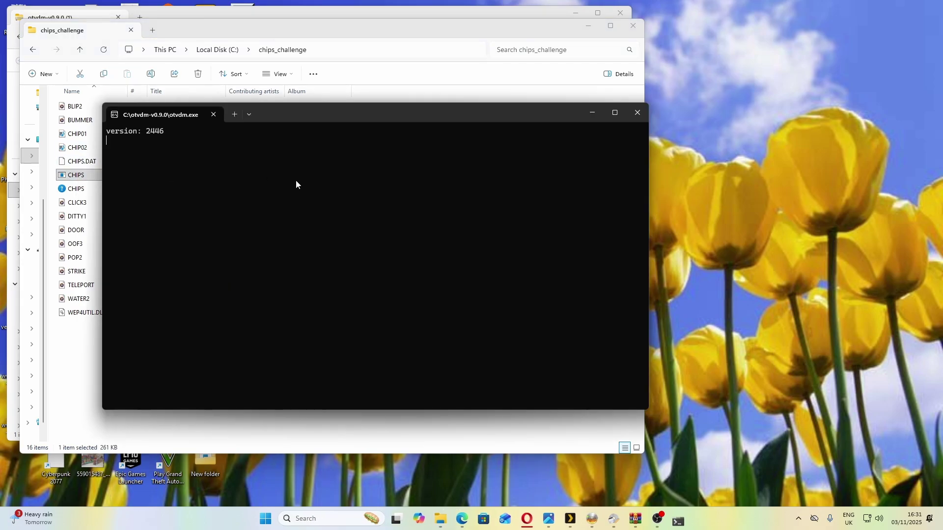
- In Lesson 1 of Chip's Challenge, collect the light-blue keys and the chip along the starting room's left side
key("Up")
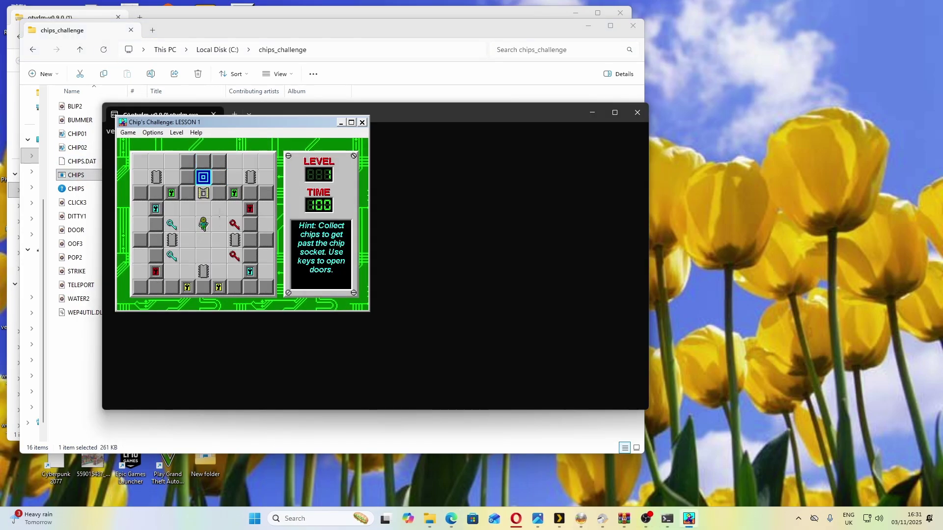
key("Right")
key("Up")
key("Right")
key("Left")
key("Left")
key("Left")
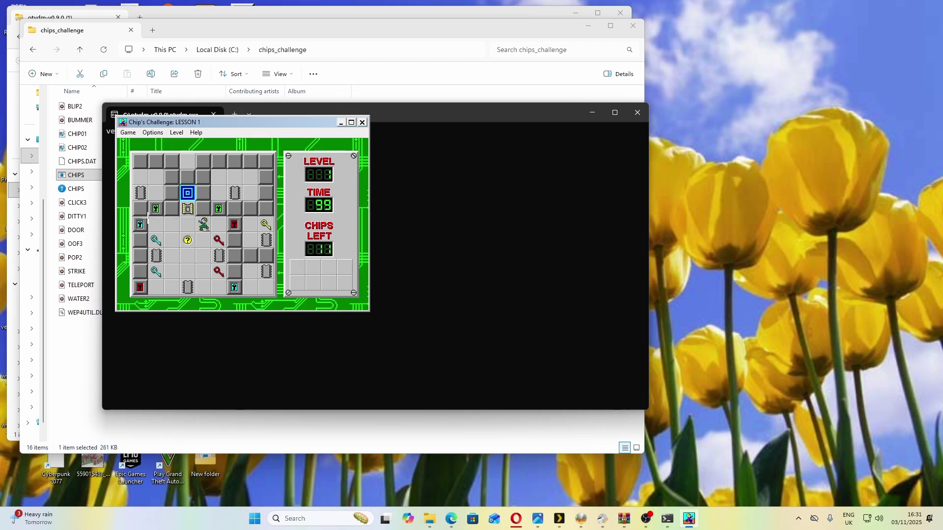
key("Left")
key("Down")
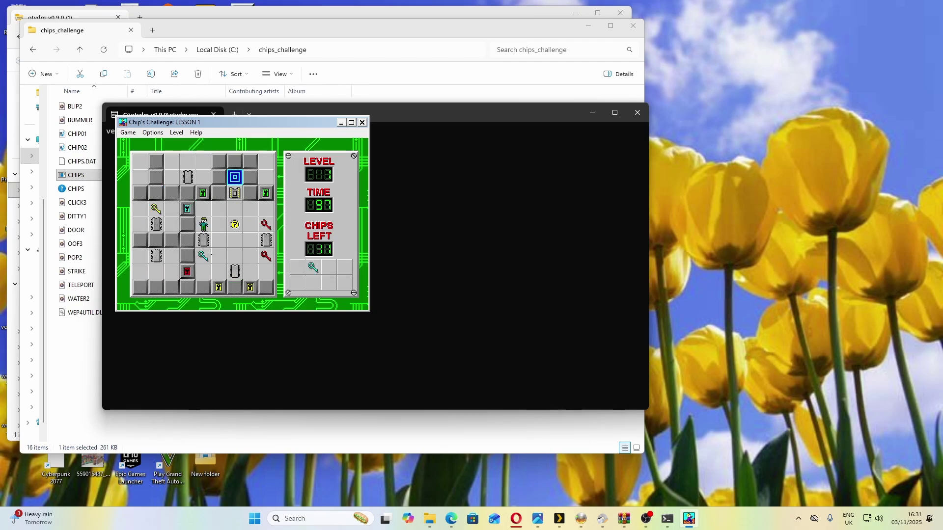
key("Down")
key("Down")
key("Right")
key("Right")
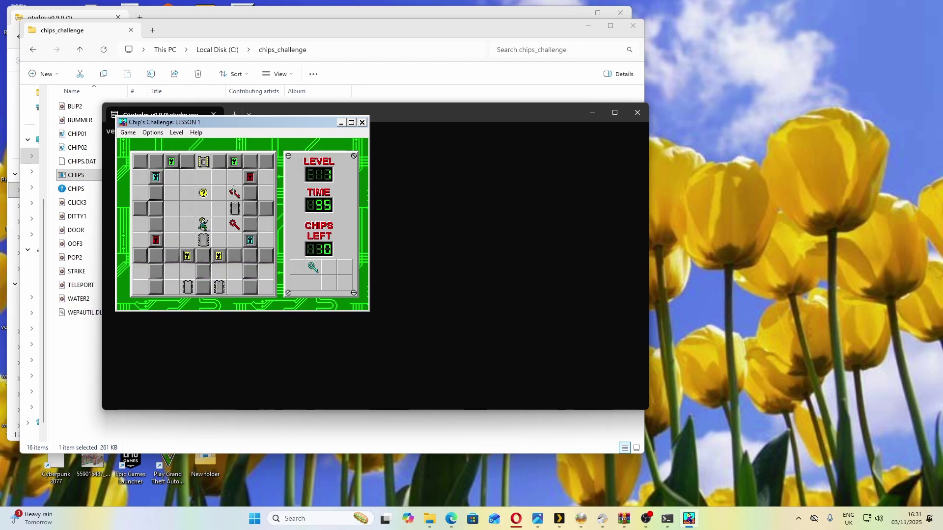
- Collect the red keys and the chip along the right side of the starting room
key("Up")
key("Right")
key("Up")
key("Right")
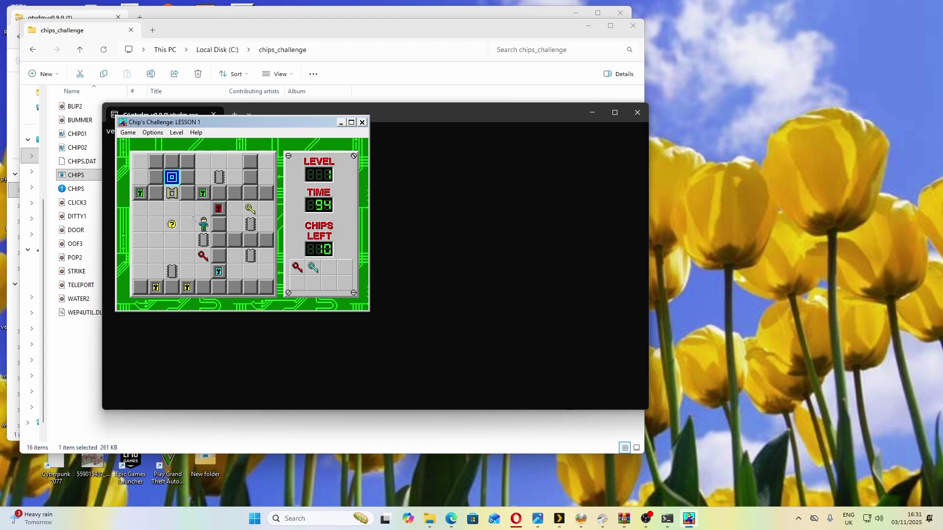
key("Down")
key("Down")
key("Down")
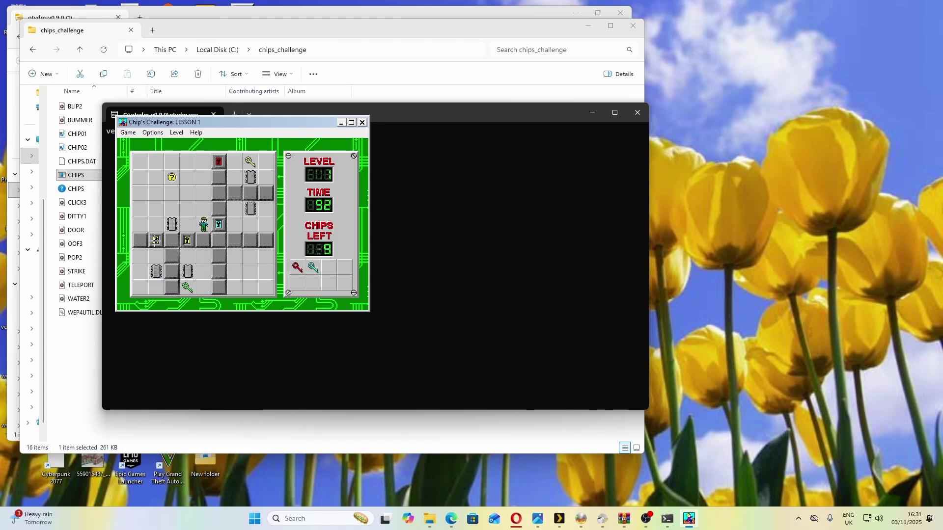
- Enter the light-blue door at the starting room's lower right, collect the chip behind it, and close Chip's Challenge
key("Right")
key("Right")
key("Right")
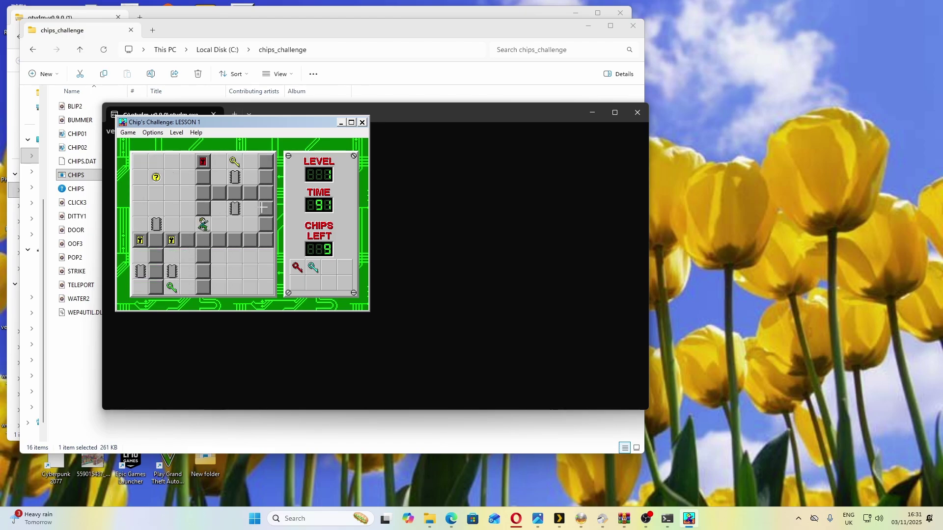
key("Up")
key("Right")
key("Left")
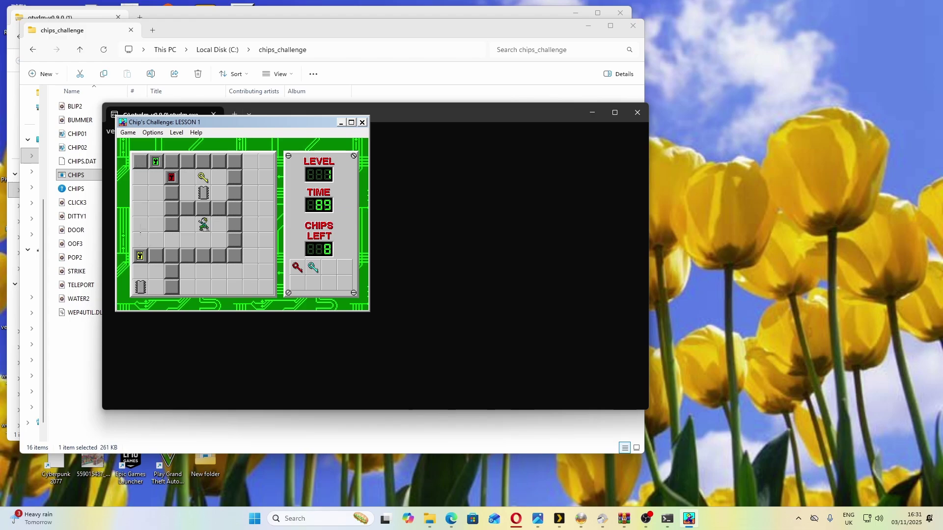
key("Left")
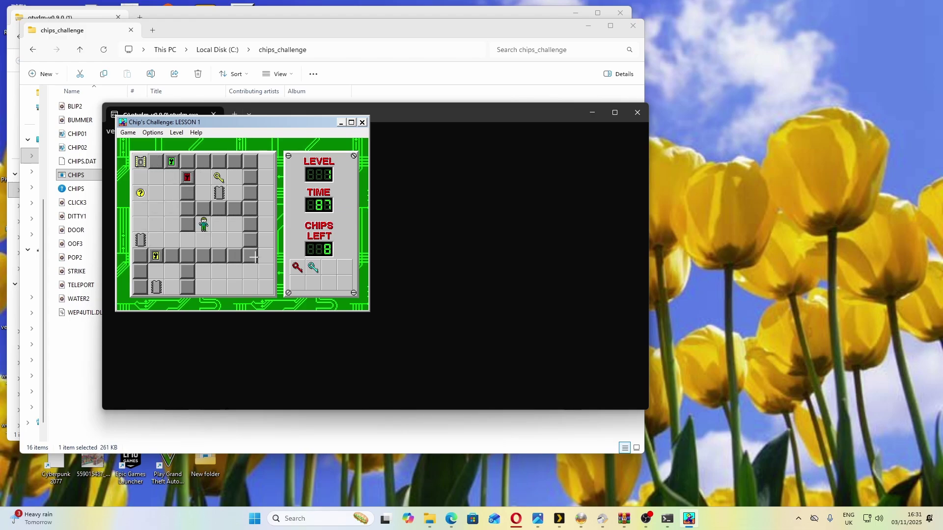
left_click(363, 123)
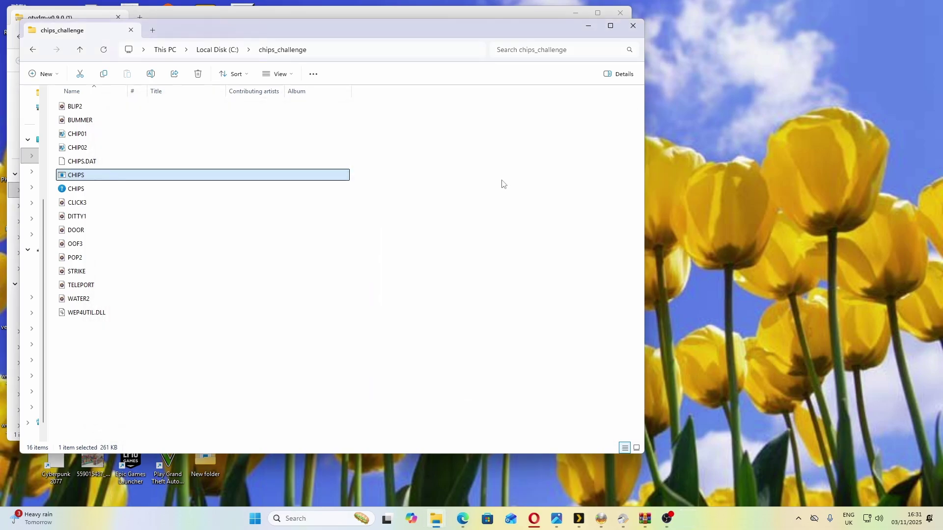